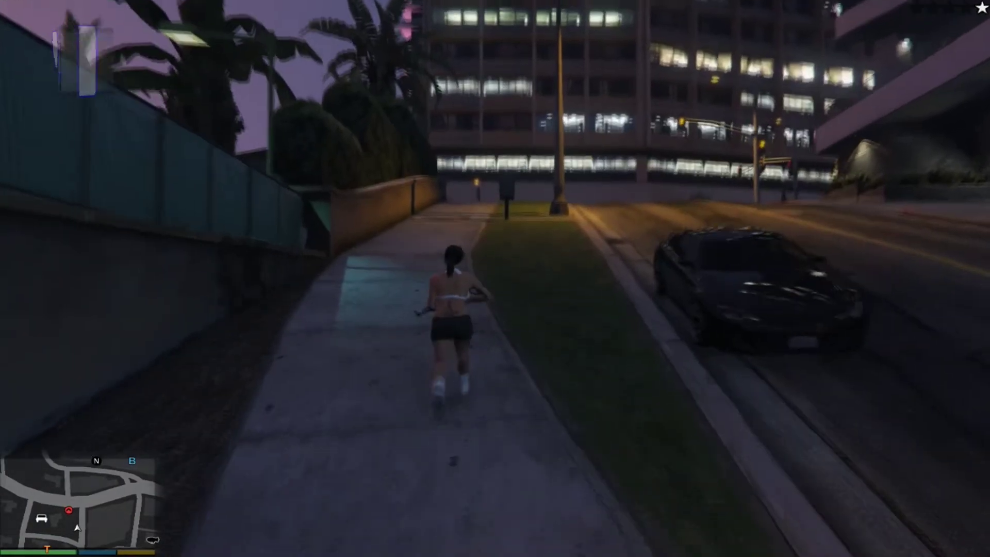
key("w")
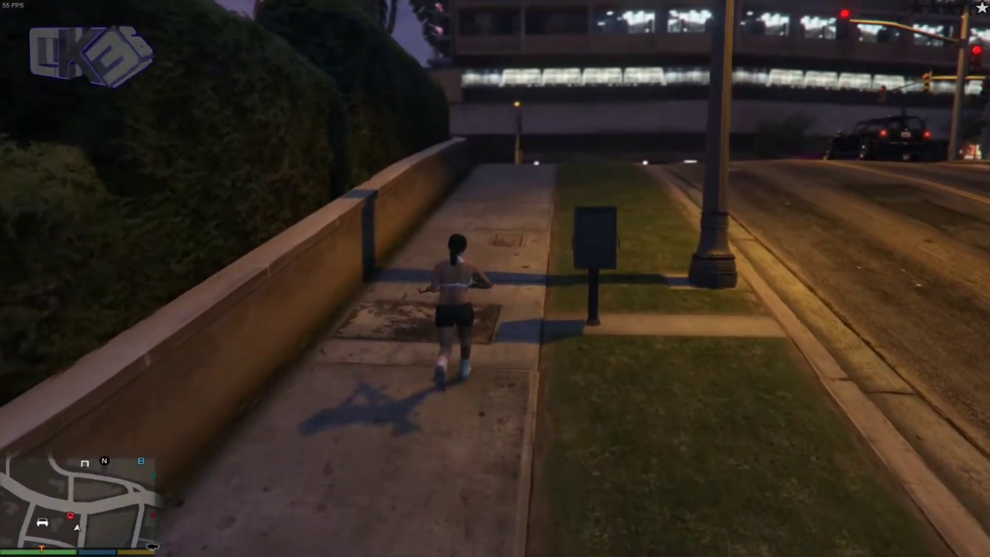
key("w")
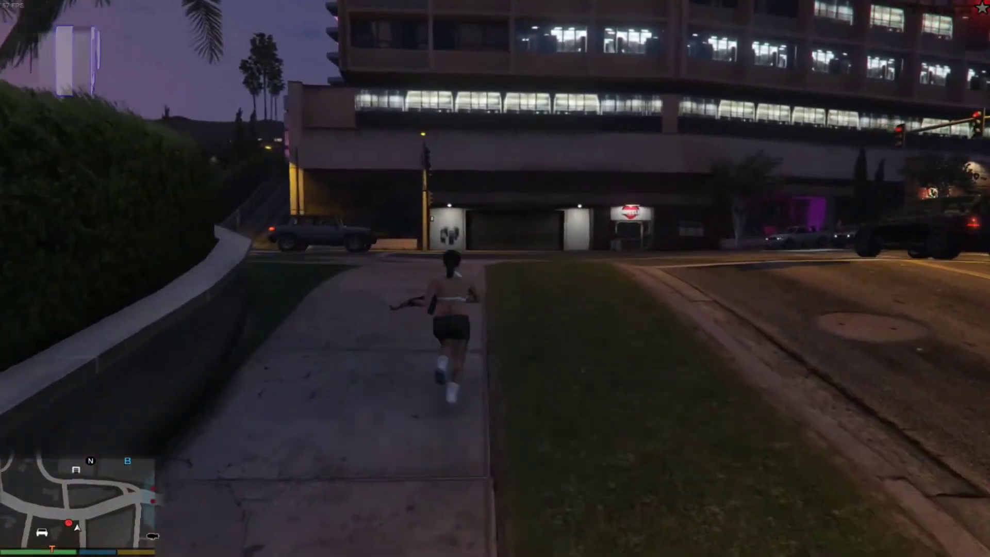
key("w")
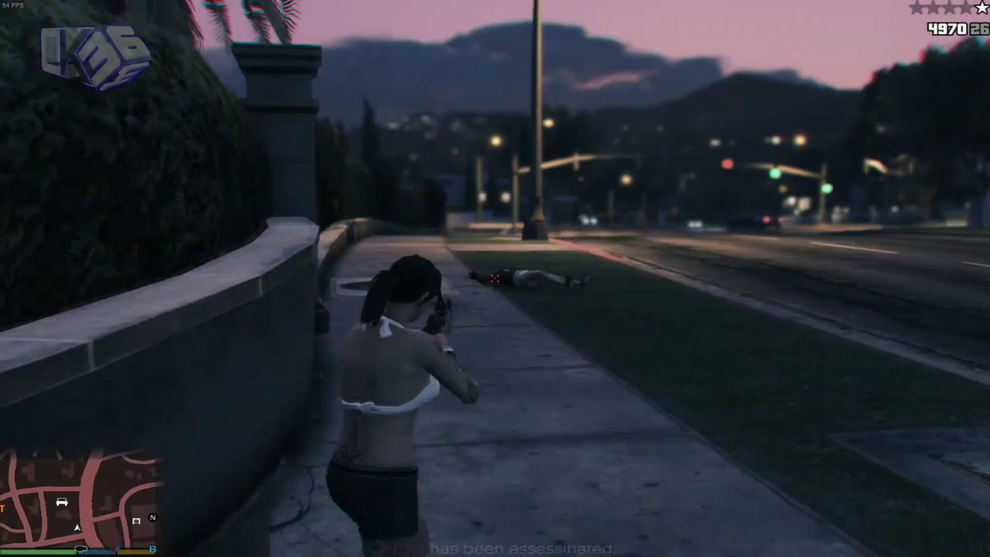
key("w")
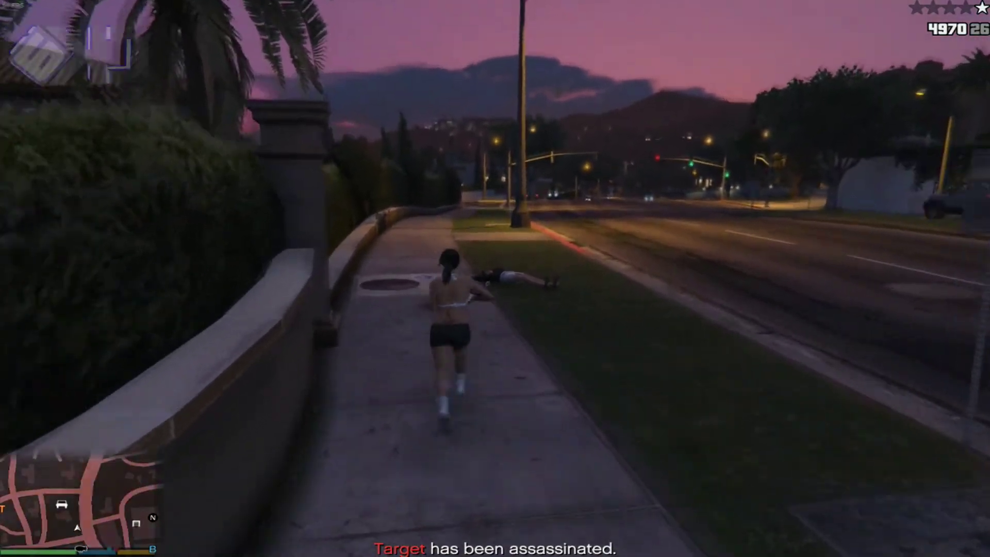
key("w")
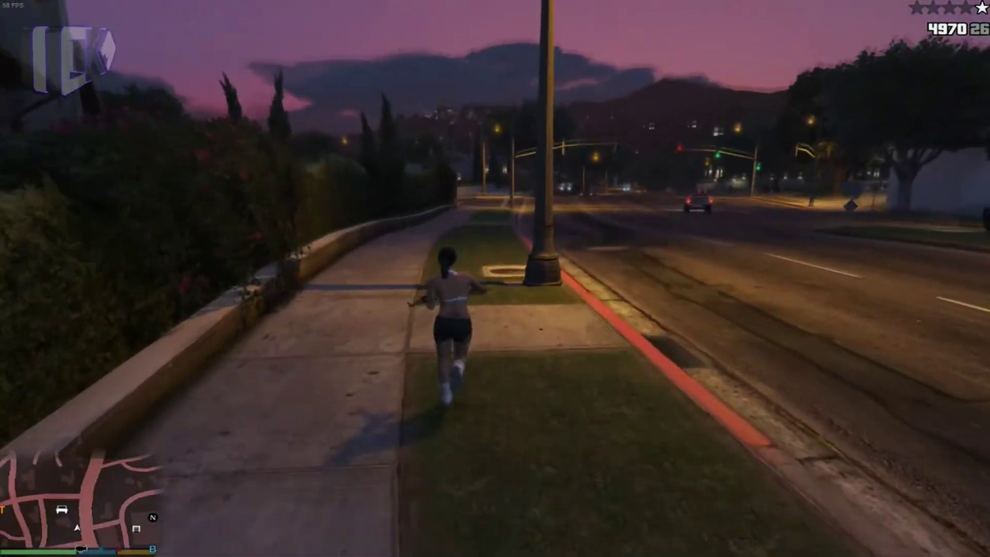
key("s")
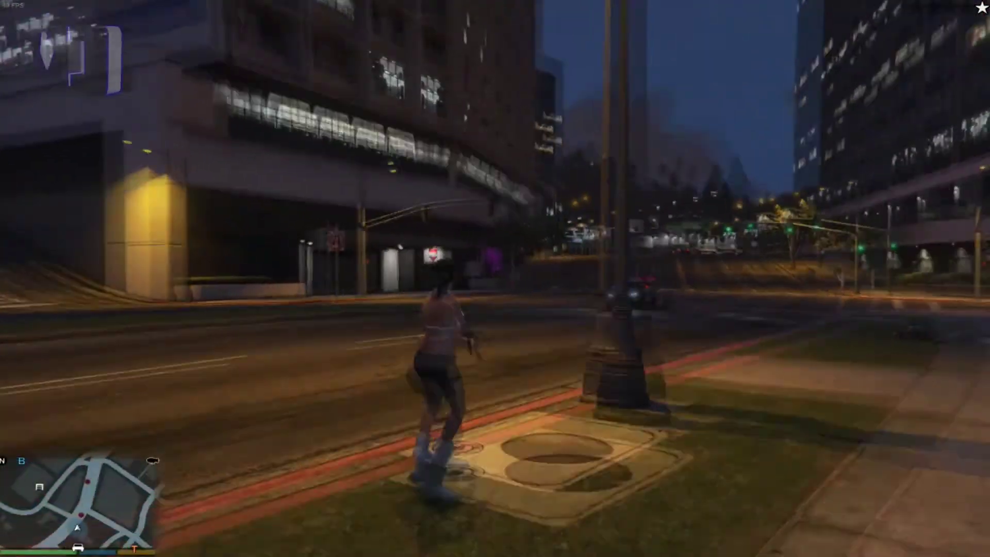
right_click(495, 278)
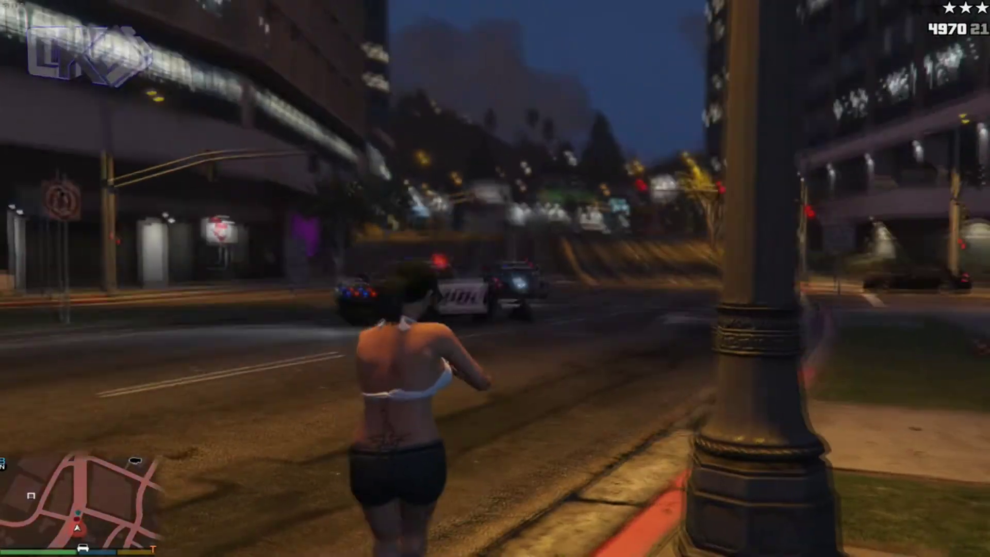
key("a")
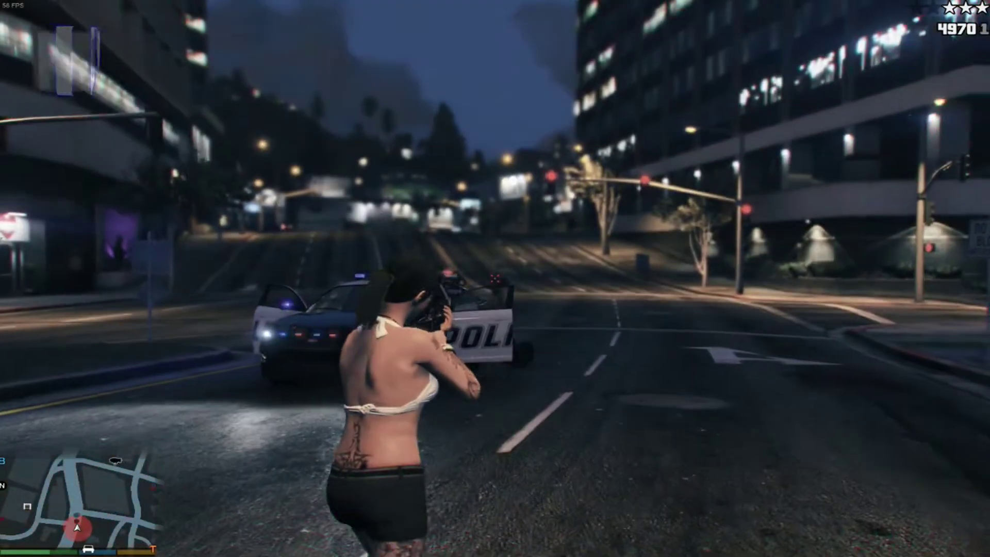
left_click(495, 278)
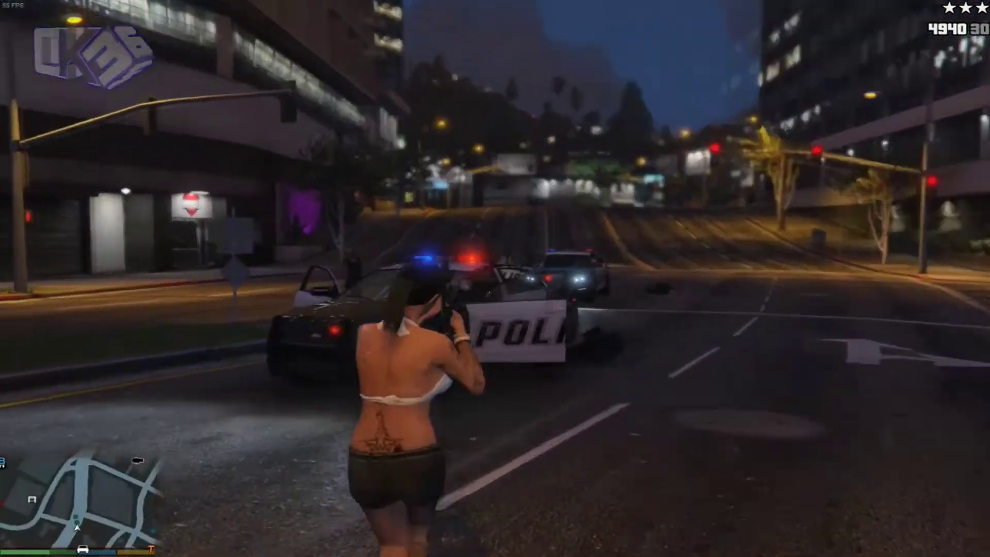
key("a")
left_click(495, 279)
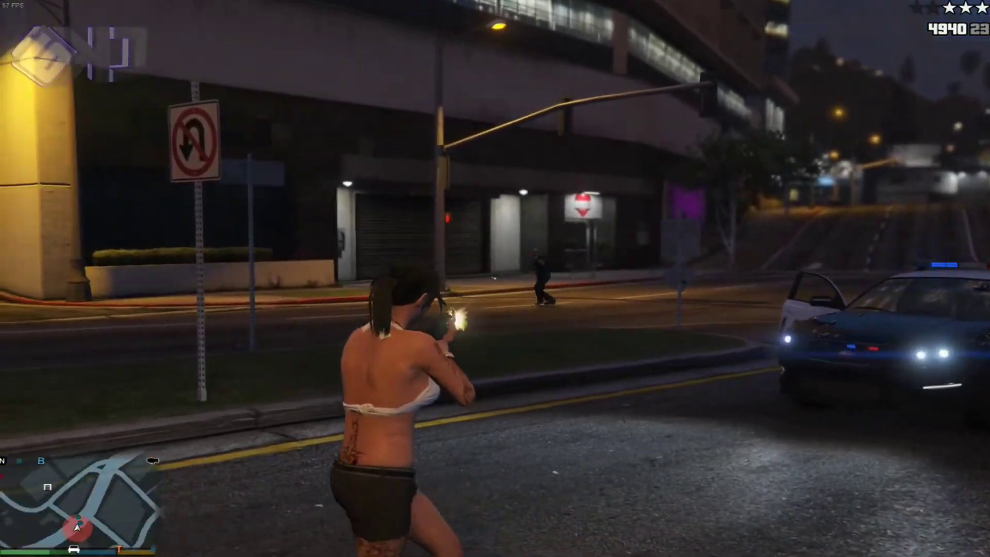
left_click(494, 278)
left_click(495, 278)
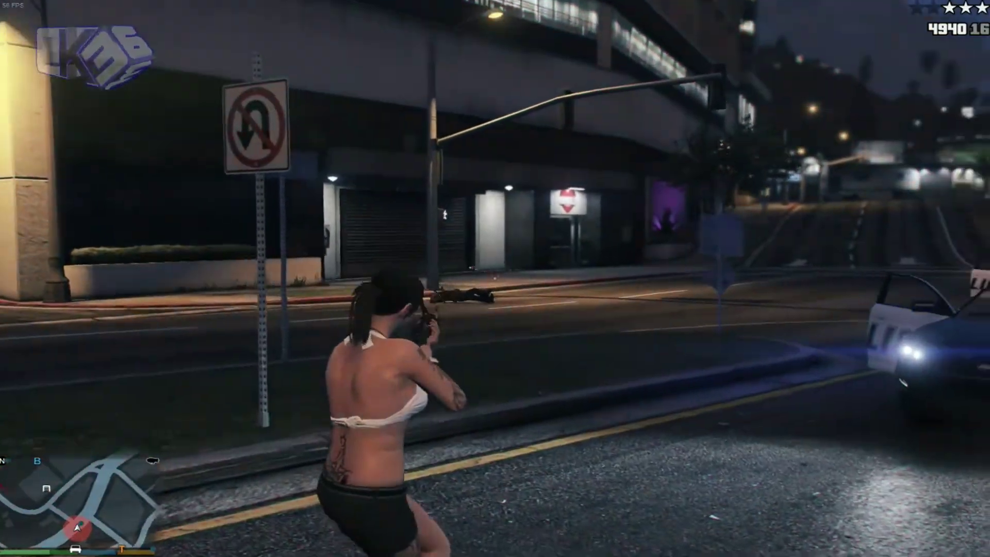
key("d")
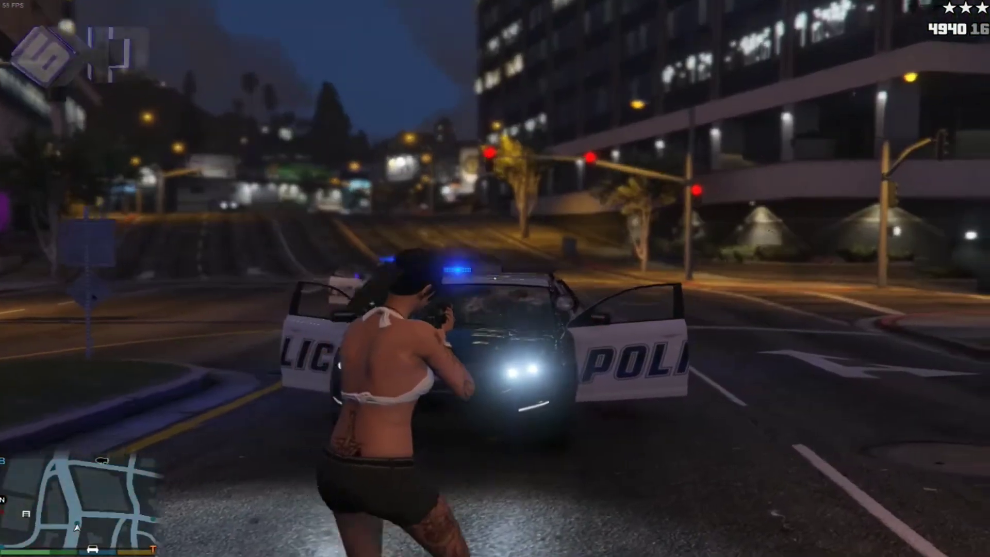
key("d")
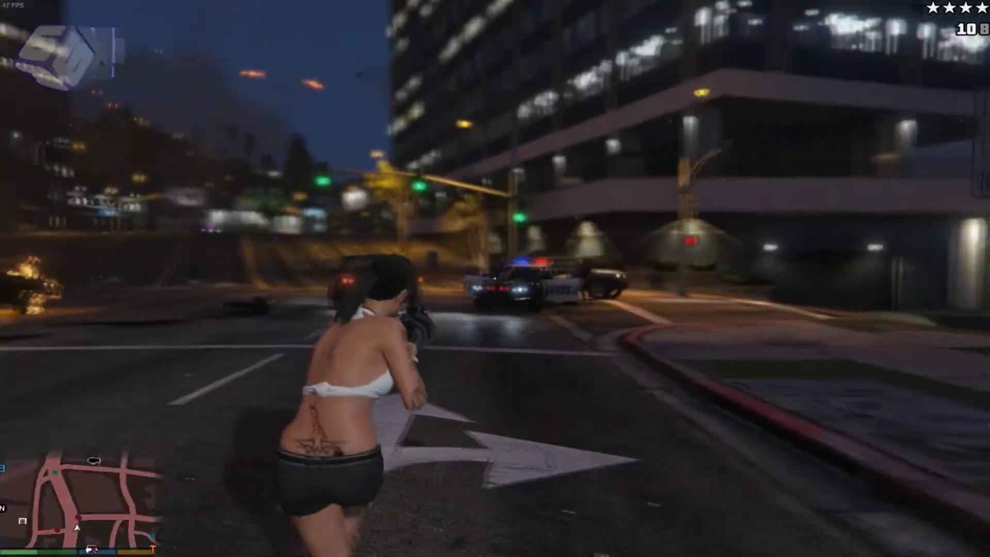
left_click(494, 278)
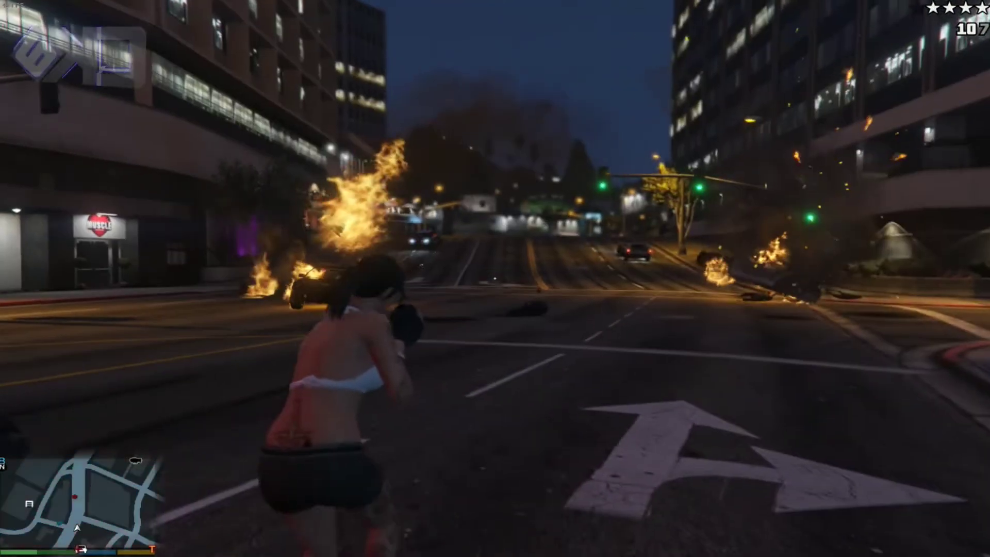
key("w")
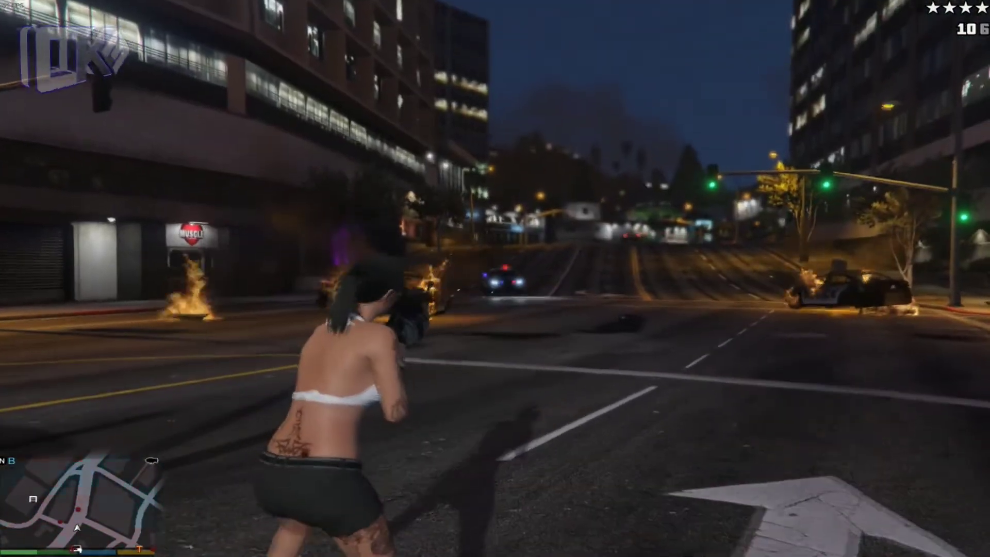
left_click(495, 279)
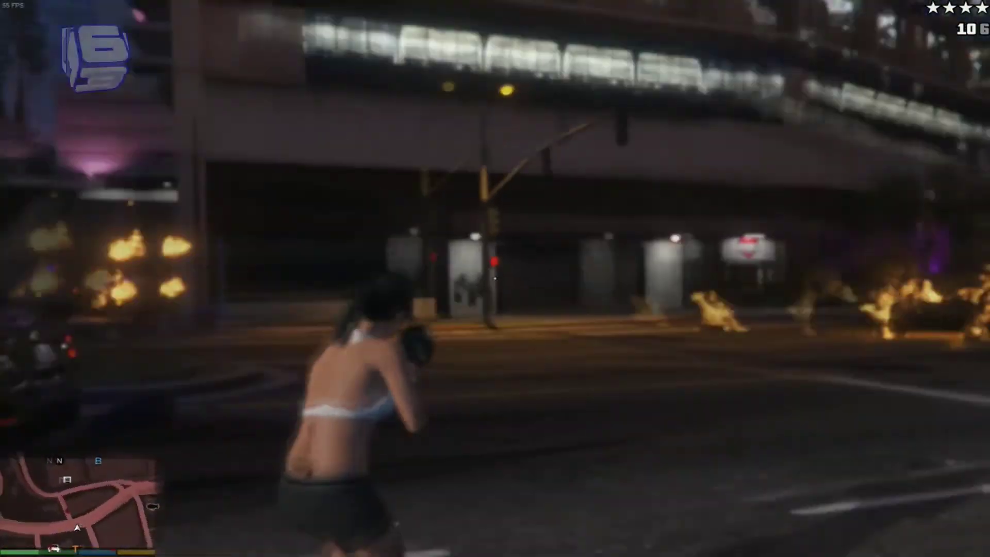
key("w")
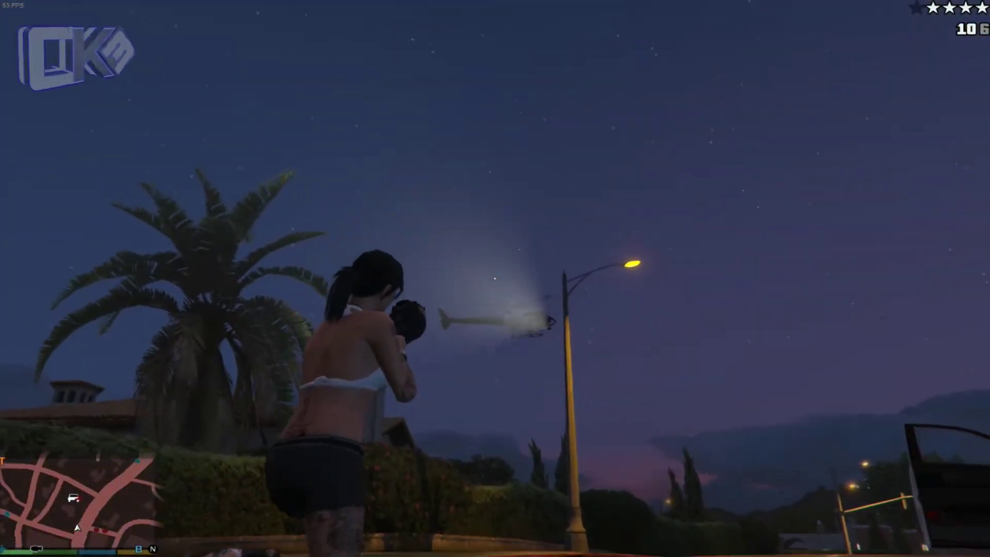
key("w")
left_click(495, 278)
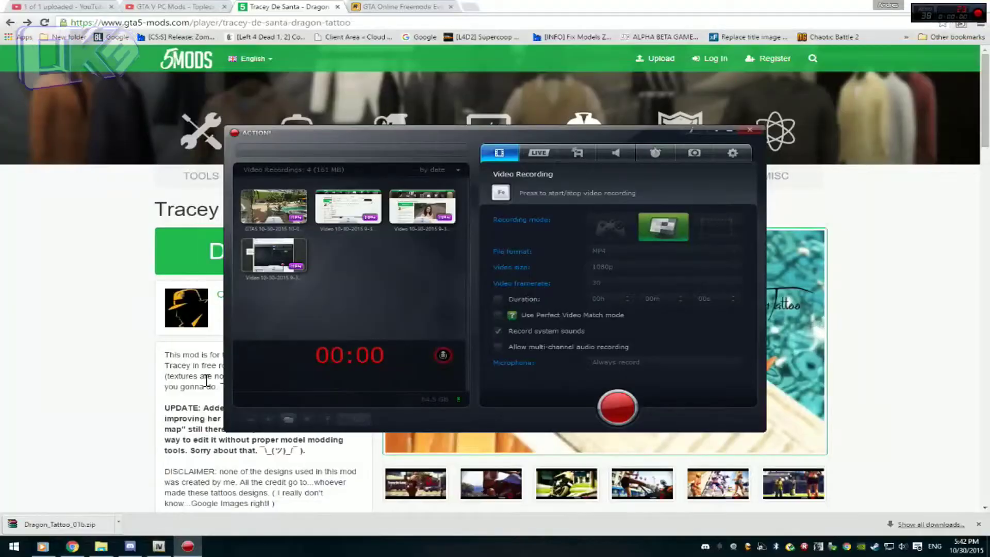
Step: Review the Tracey De Santa - Dragon Tattoo + New face mod page, including its preview images, description and installation instructions
left_click(128, 361)
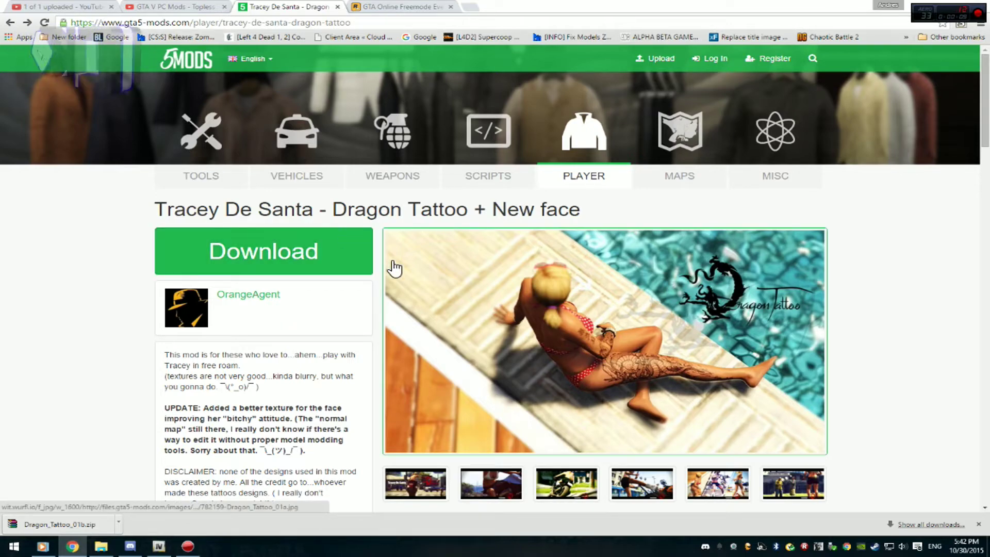
scroll(621, 365, "down", 3)
scroll(619, 355, "up", 2)
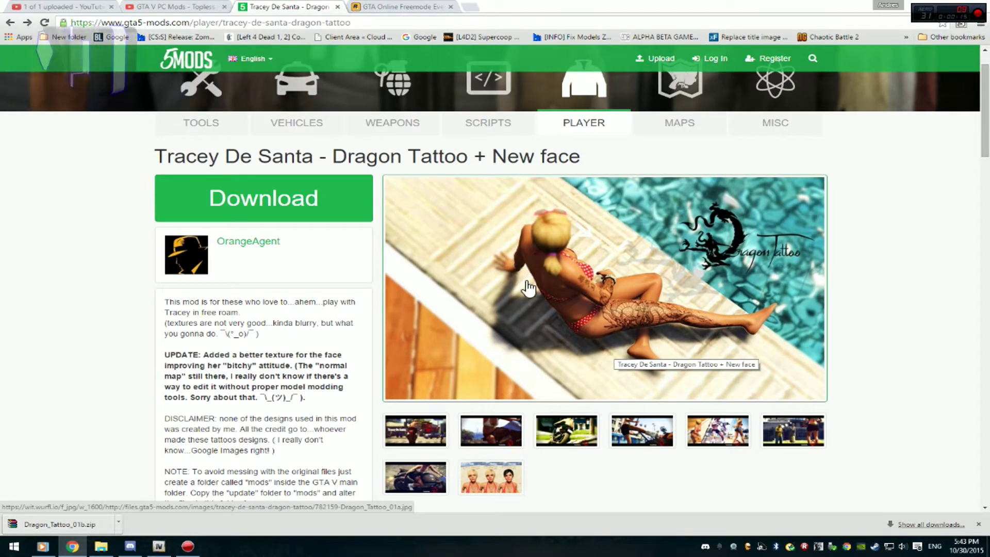
left_click(540, 310)
left_click(535, 305)
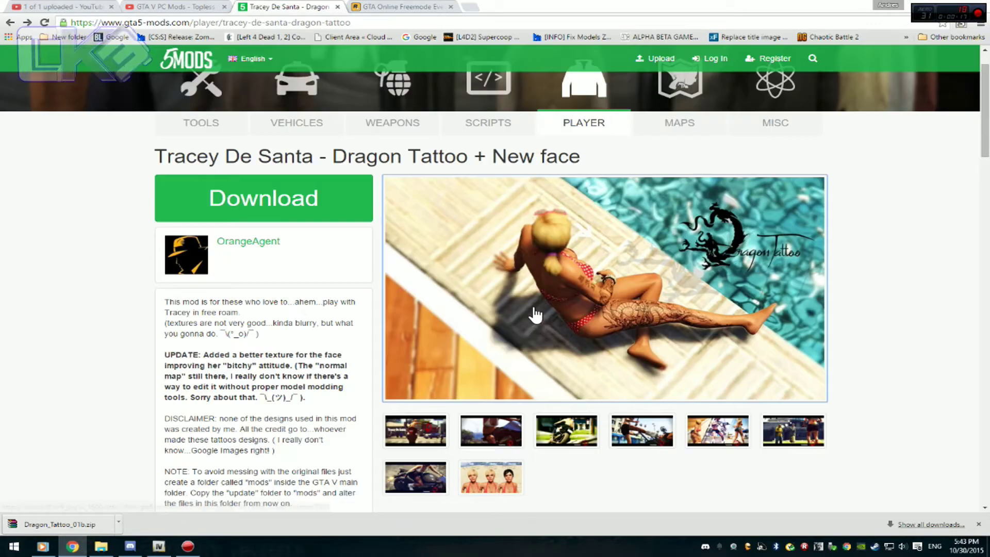
left_click(499, 427)
left_click(566, 441)
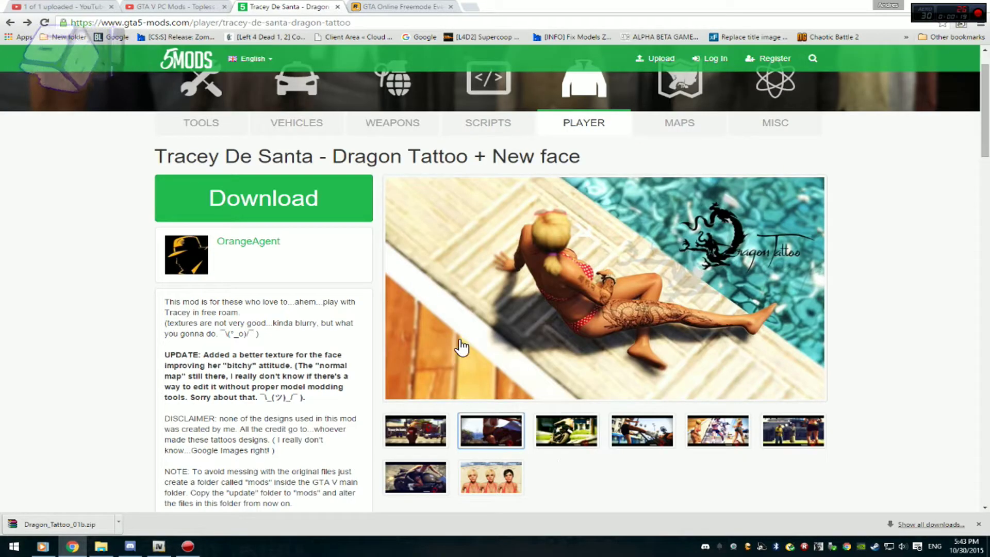
scroll(433, 307, "down", 3)
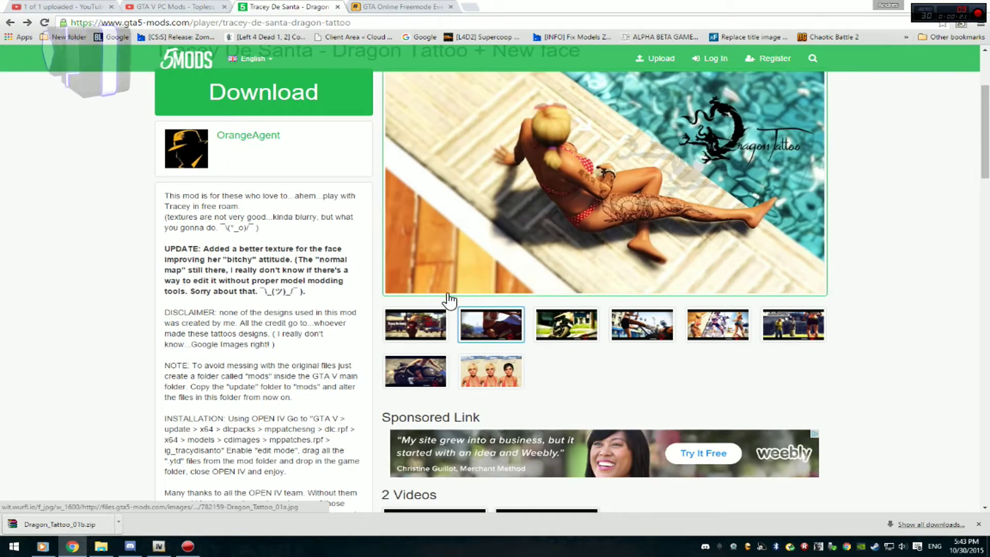
scroll(403, 308, "down", 1)
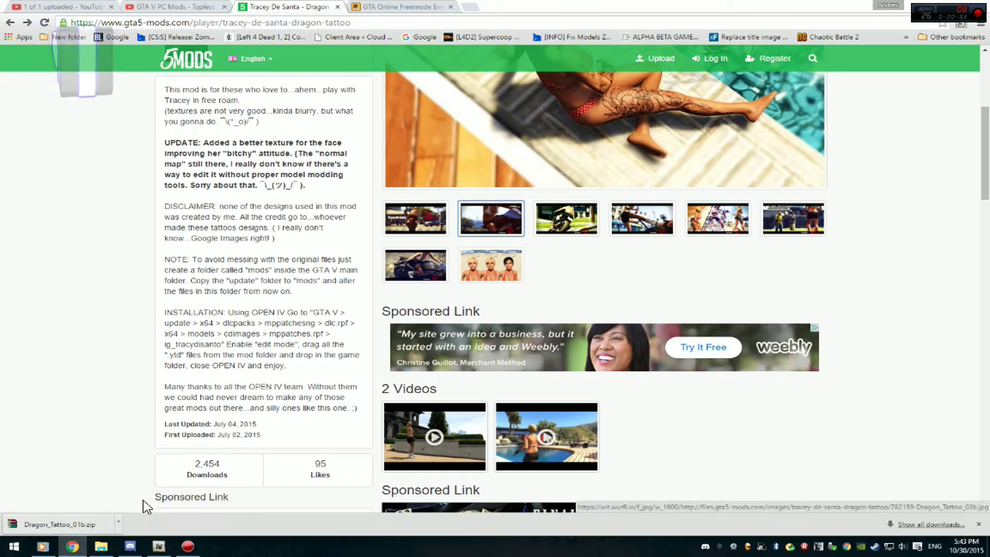
Step: Show the downloaded Dragon_Tattoo_01b.zip in its folder and extract it to a Dragon_Tattoo_01b subfolder
left_click(118, 522)
left_click(155, 487)
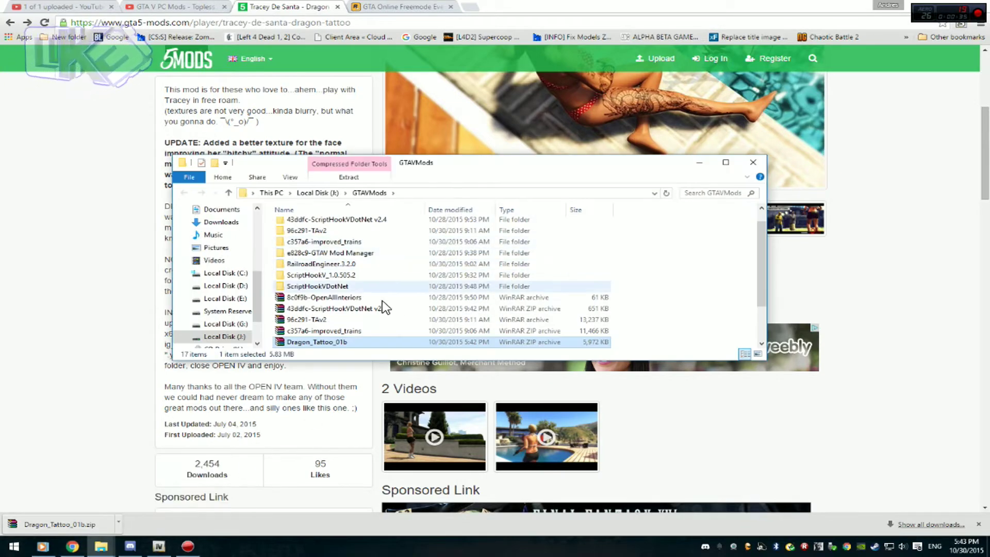
right_click(341, 341)
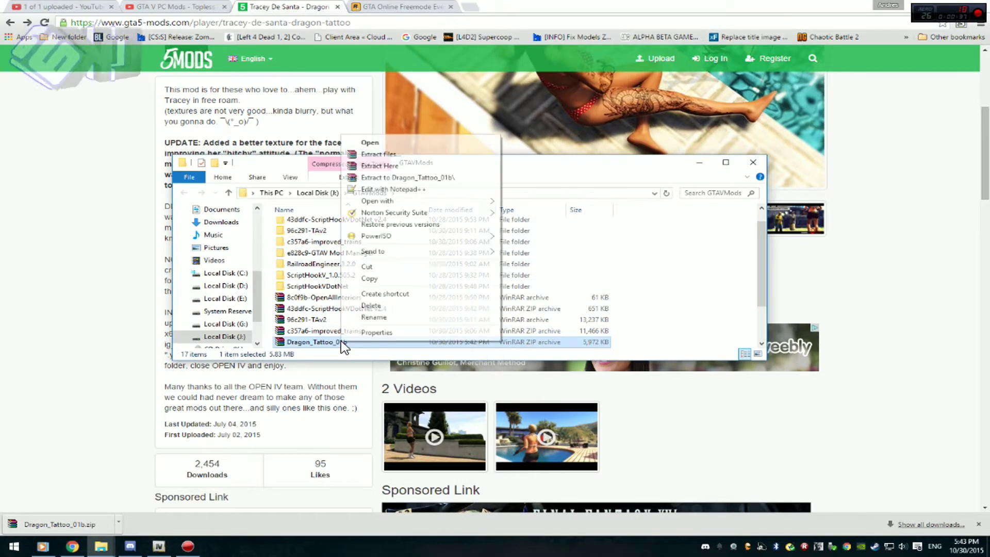
left_click(416, 178)
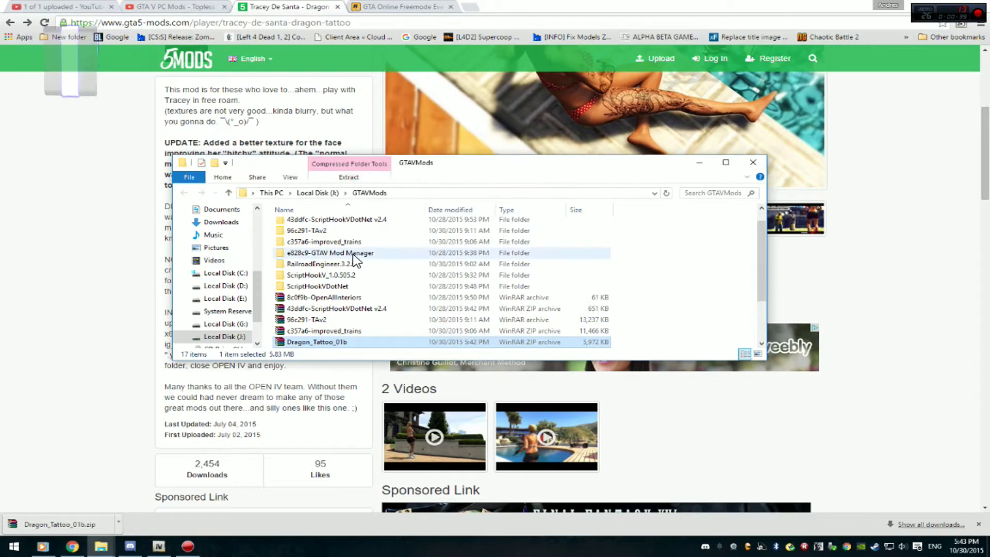
Step: Inspect the Body_Tatoo, Face and Images folders inside the extracted Dragon_Tattoo_01b folder, and return to GTAVMods
double_click(331, 254)
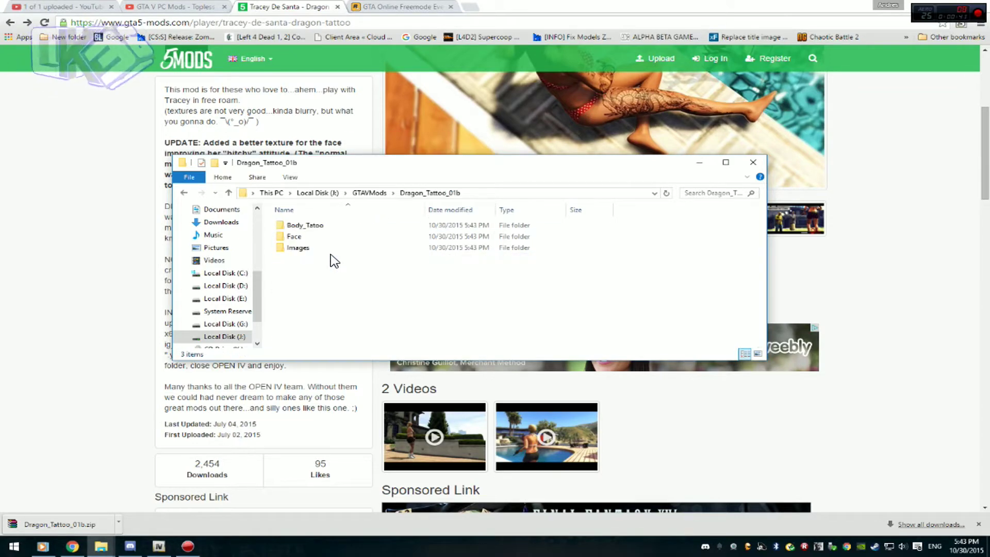
double_click(341, 228)
left_click(184, 193)
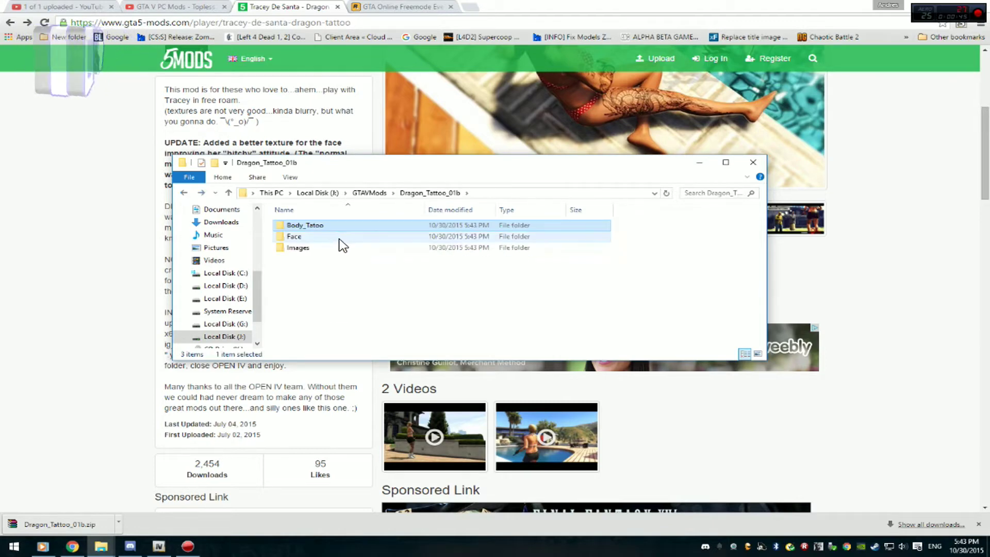
double_click(338, 237)
left_click(184, 193)
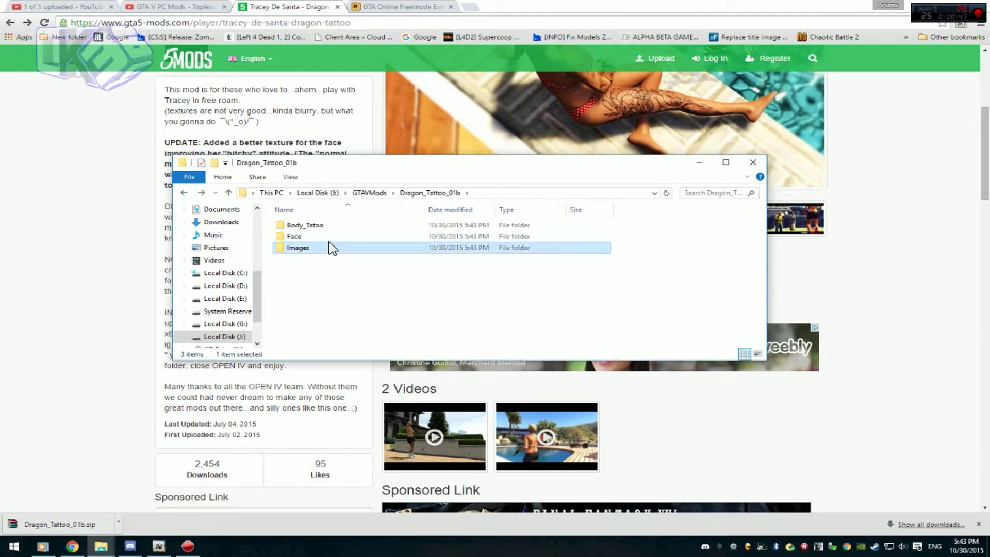
double_click(327, 247)
left_click(184, 193)
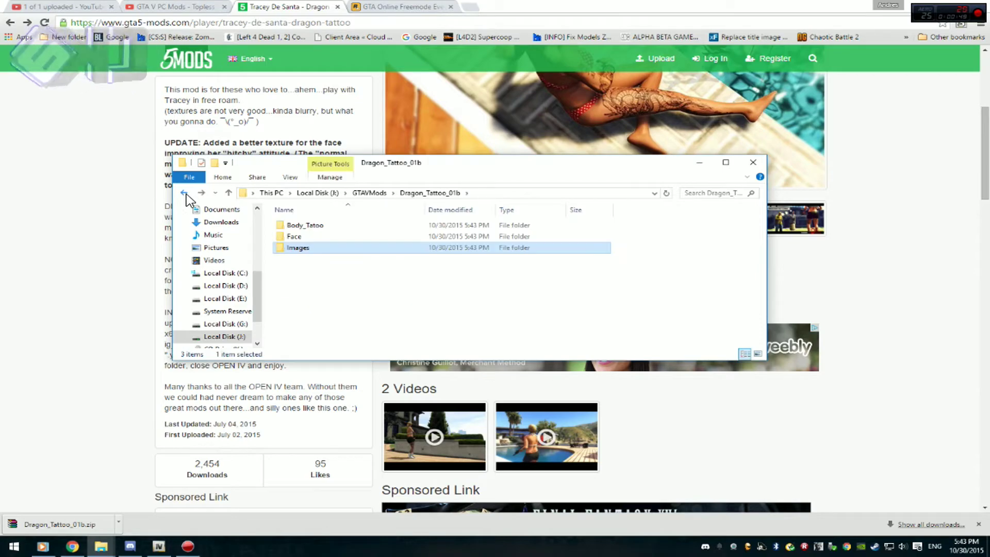
left_click(184, 193)
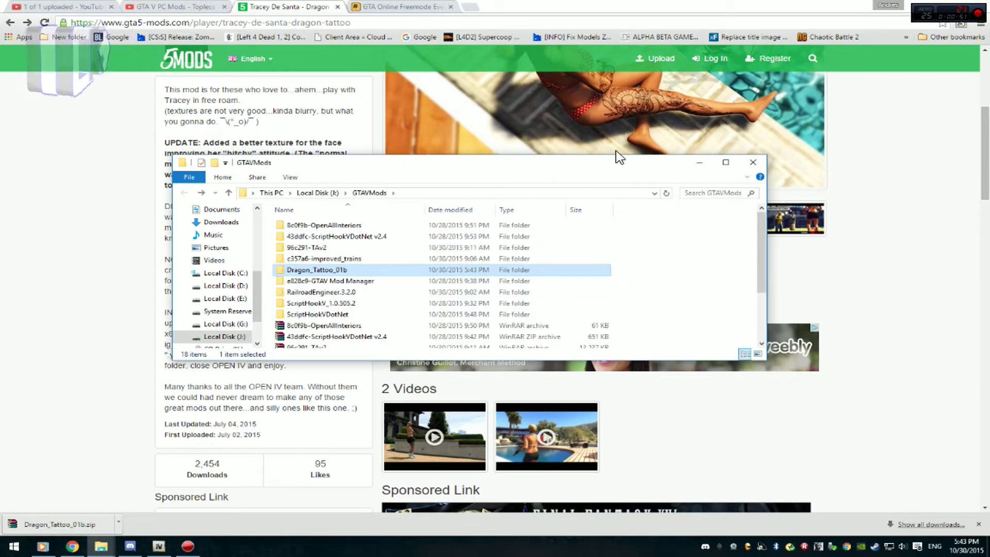
Step: In the renderizados File Explorer window, open the Grand Theft Auto V folder under Steam\steamapps\common on Local Disk (G:)
left_click_drag(528, 166, 724, 136)
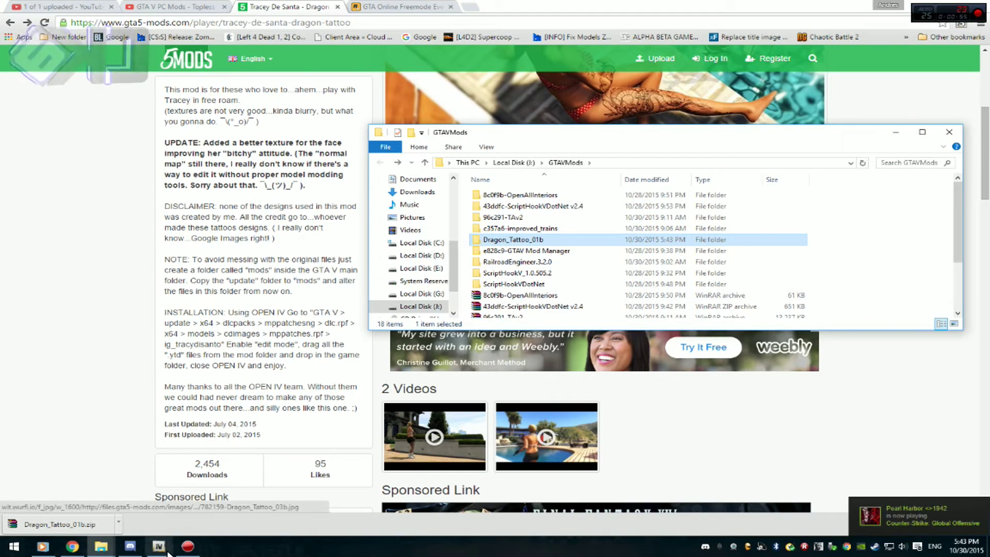
left_click(101, 546)
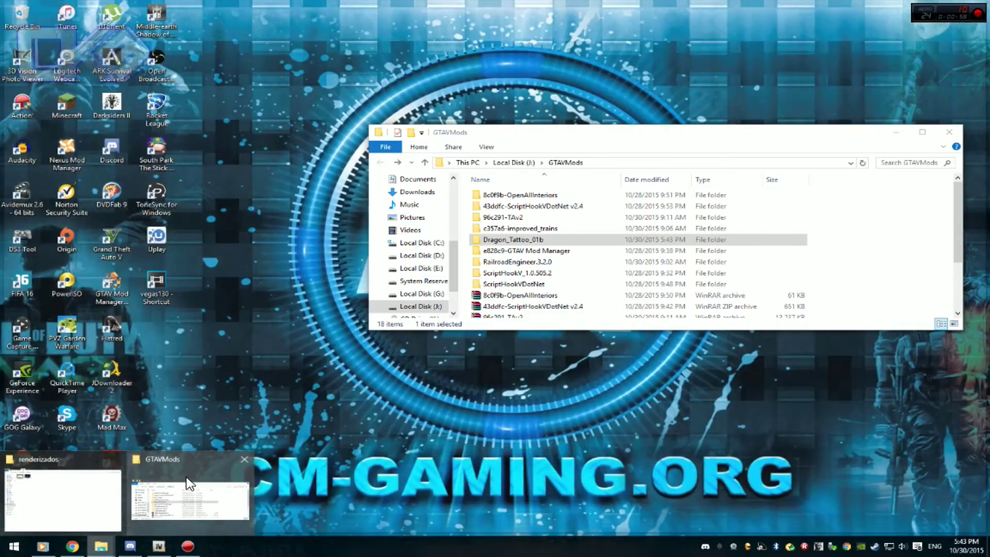
left_click(111, 490)
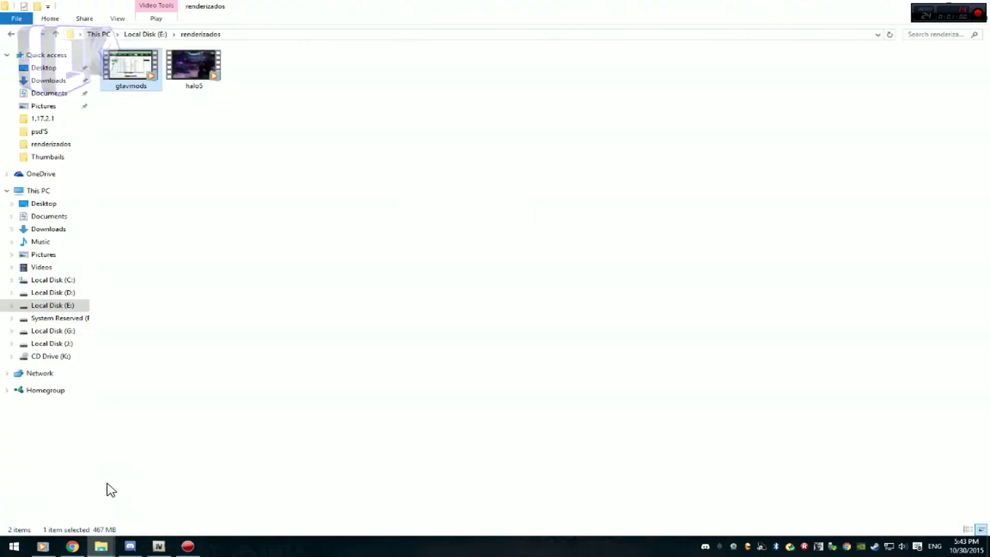
left_click(76, 345)
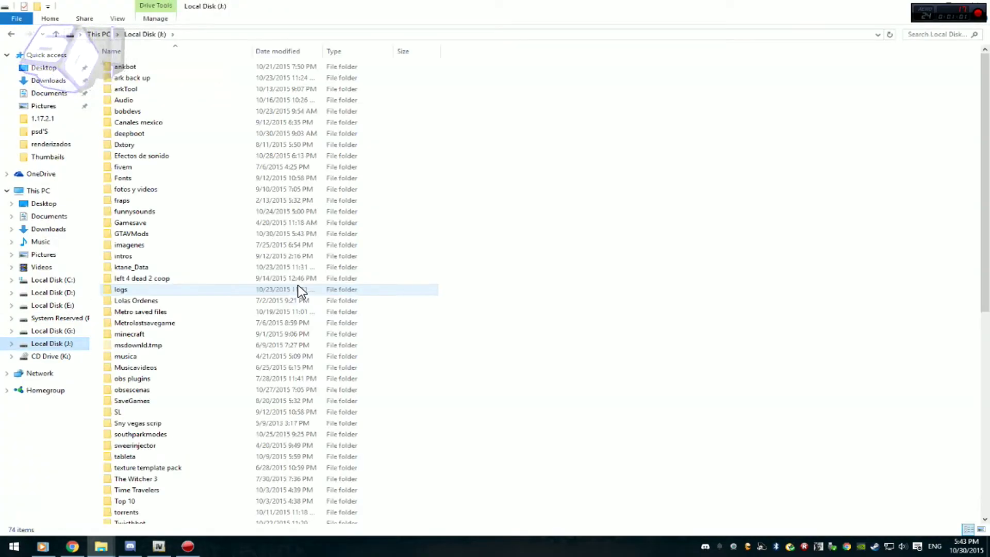
left_click(64, 331)
double_click(153, 124)
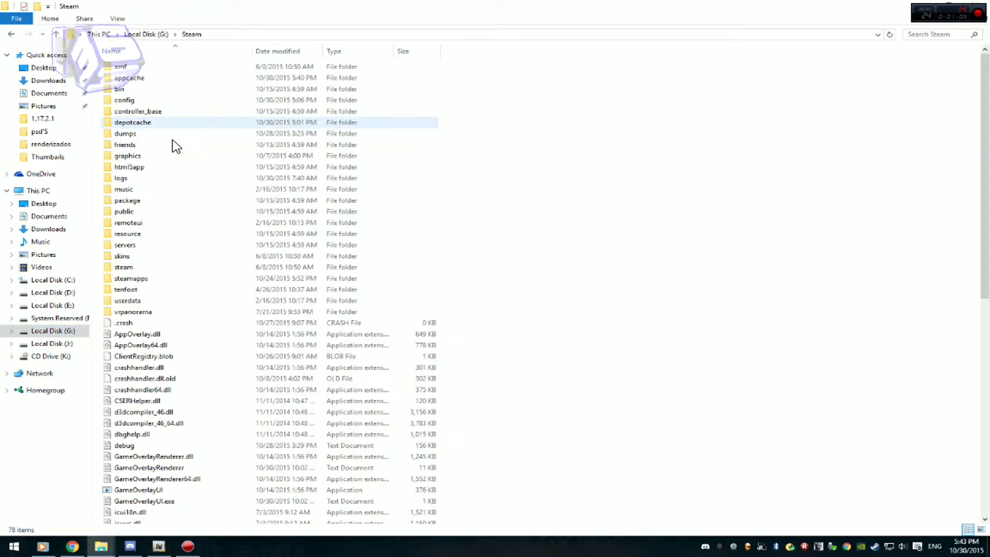
key("s")
key("s")
key("s")
double_click(133, 279)
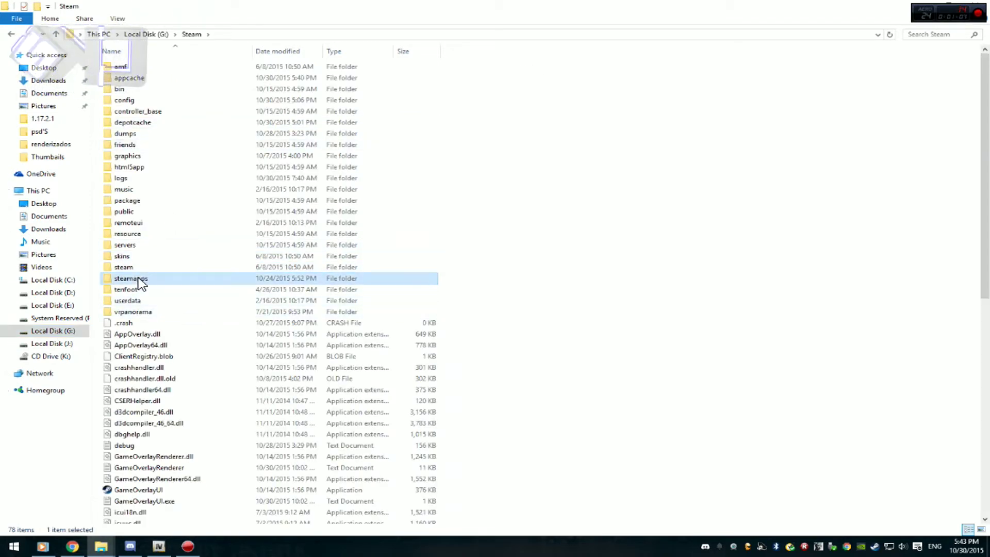
double_click(135, 68)
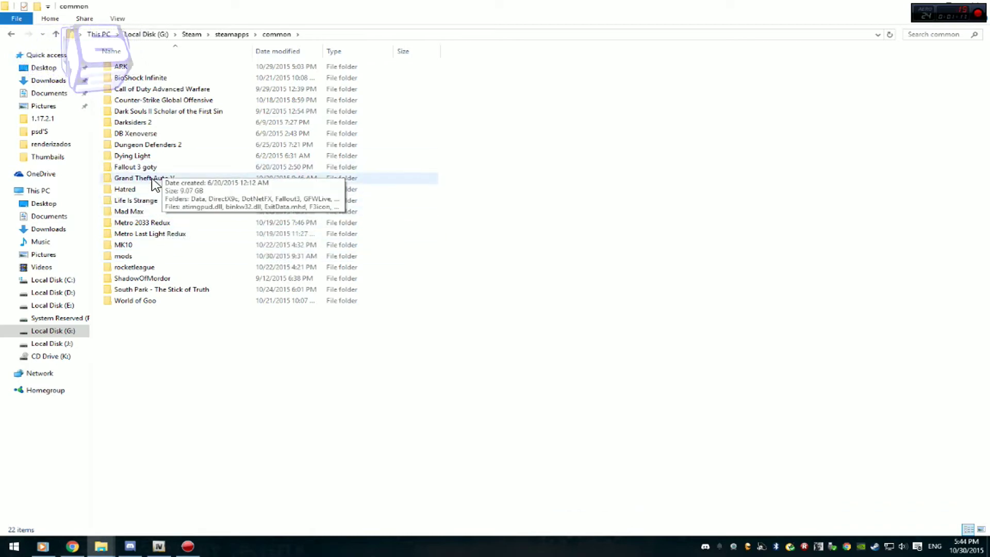
double_click(128, 178)
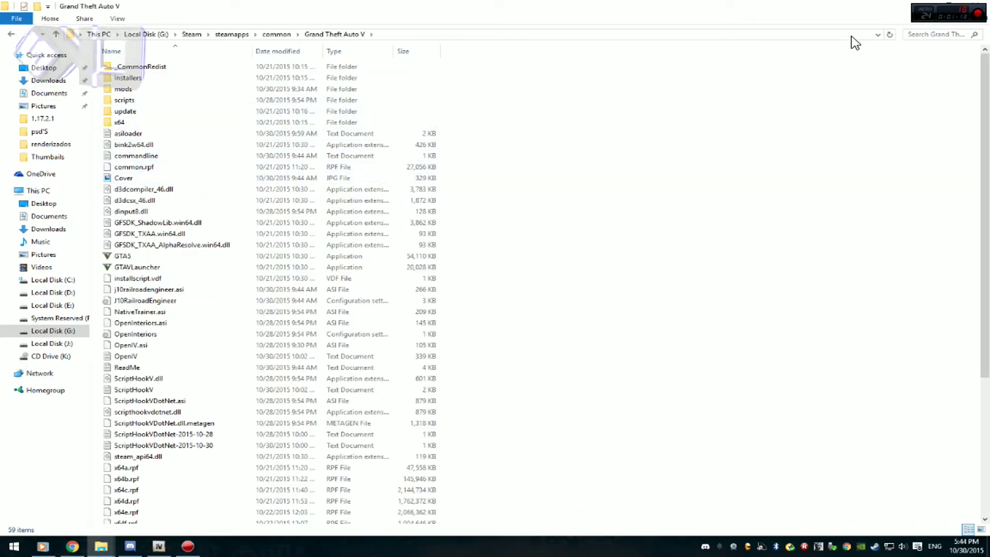
Step: Shrink the Grand Theft Auto V folder window and place it beside the installation instructions on the mod's web page
left_click(72, 548)
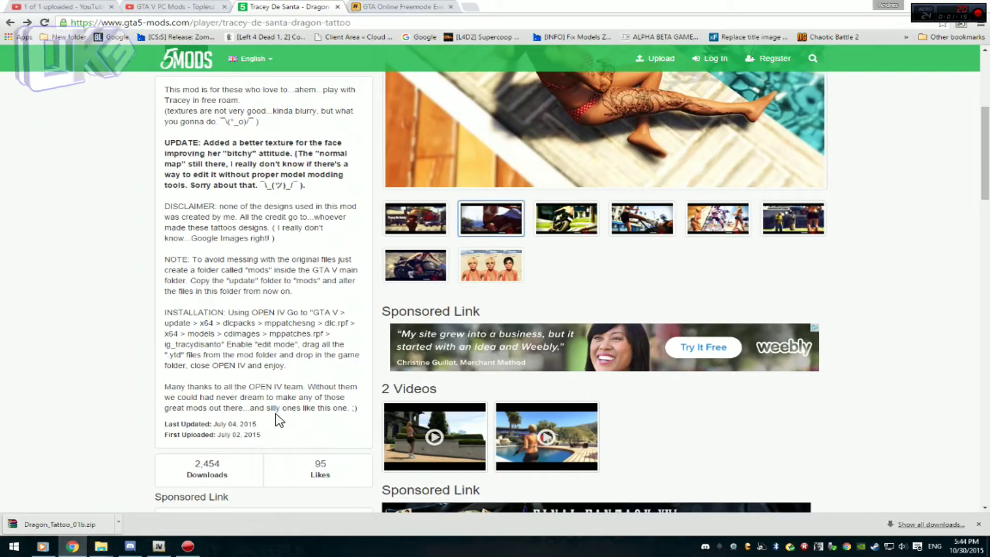
left_click(101, 546)
left_click(83, 481)
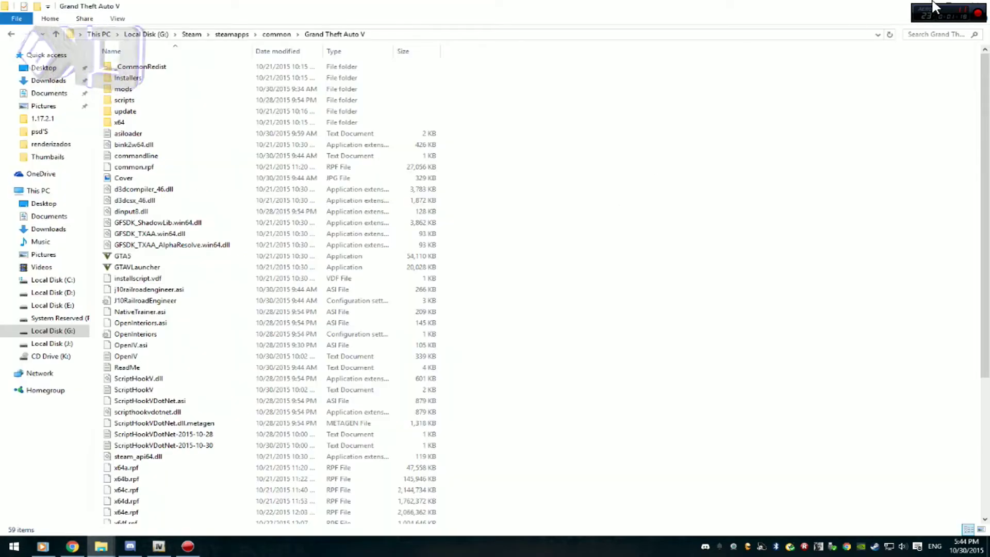
double_click(140, 7)
left_click_drag(542, 49, 598, 187)
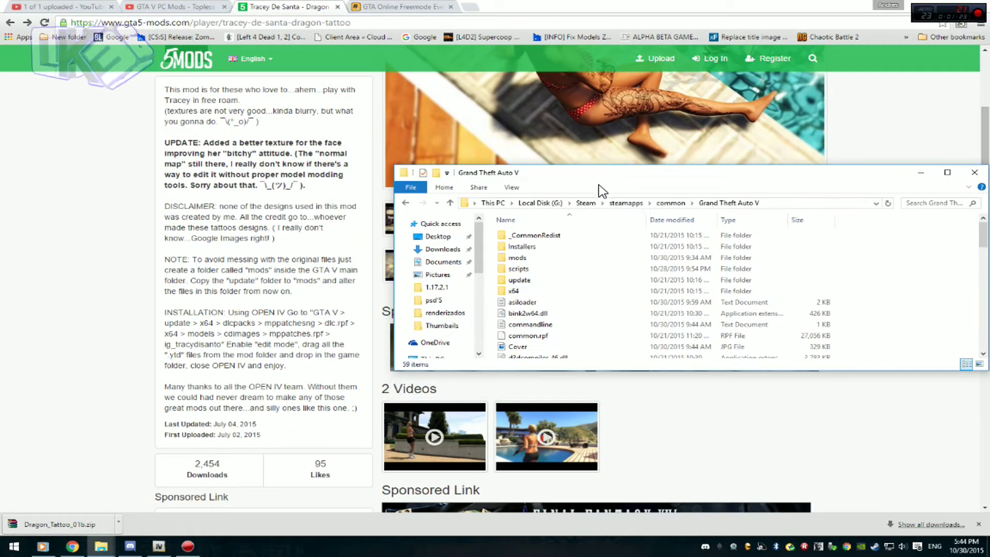
Step: Copy dlc.rpf from the game's update\x64\dlcpacks\mppatchesng folder
double_click(556, 279)
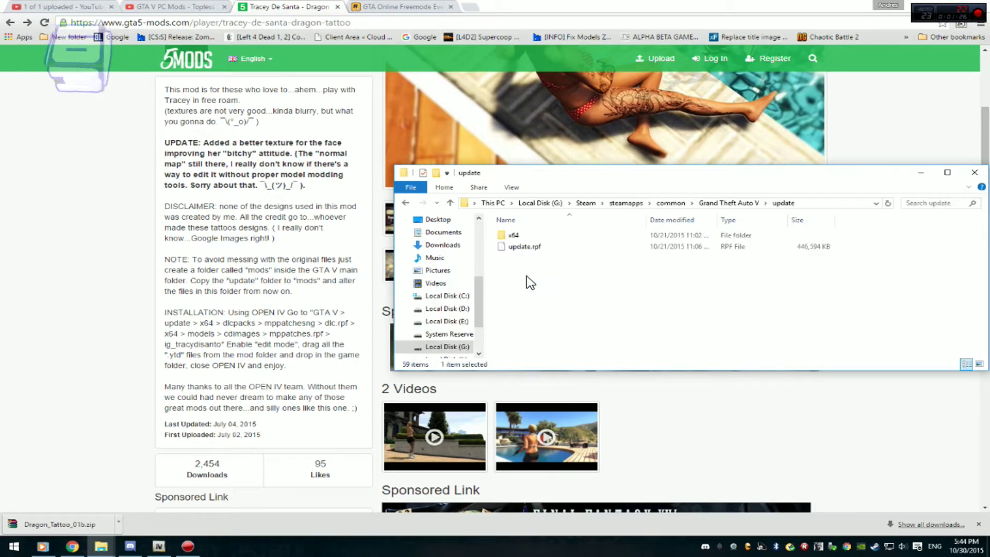
double_click(527, 237)
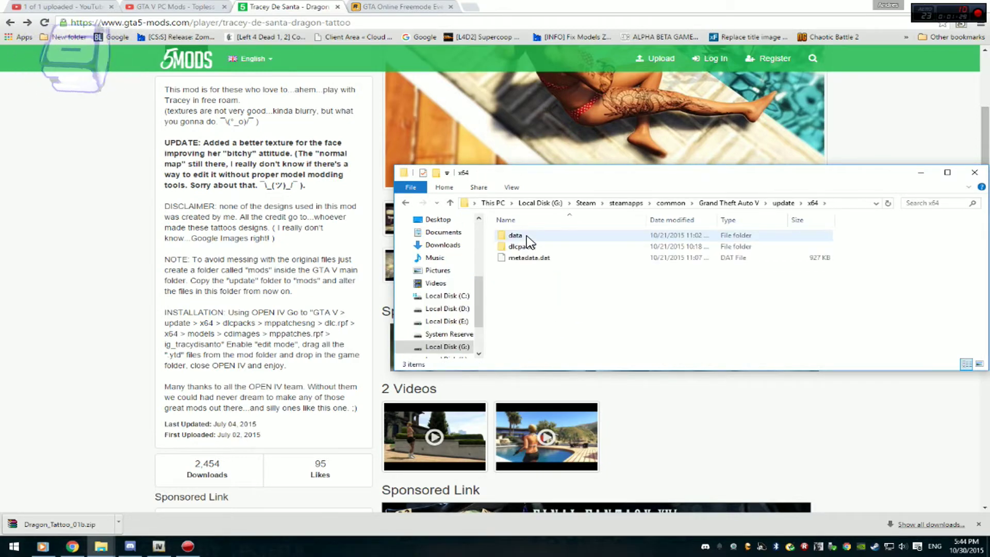
double_click(520, 247)
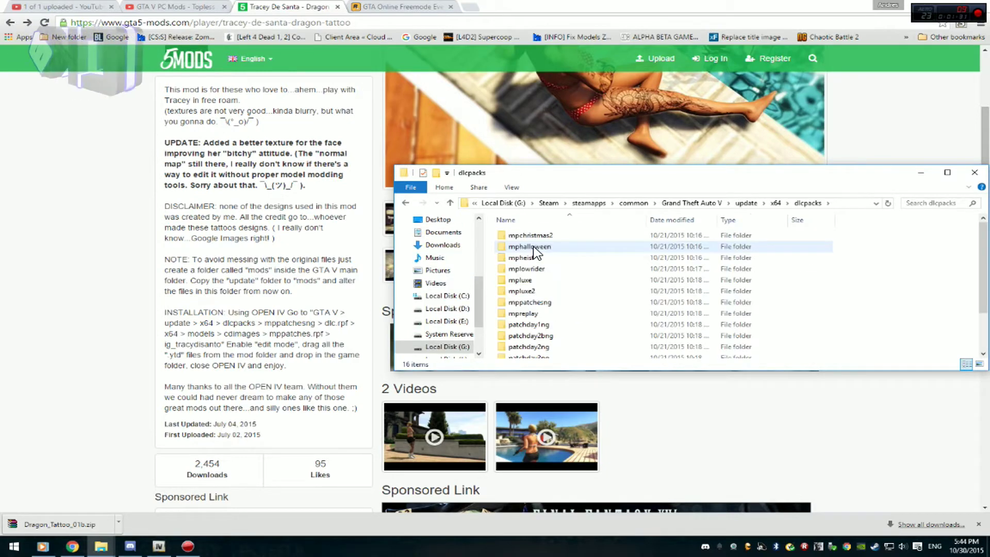
left_click(548, 303)
double_click(548, 302)
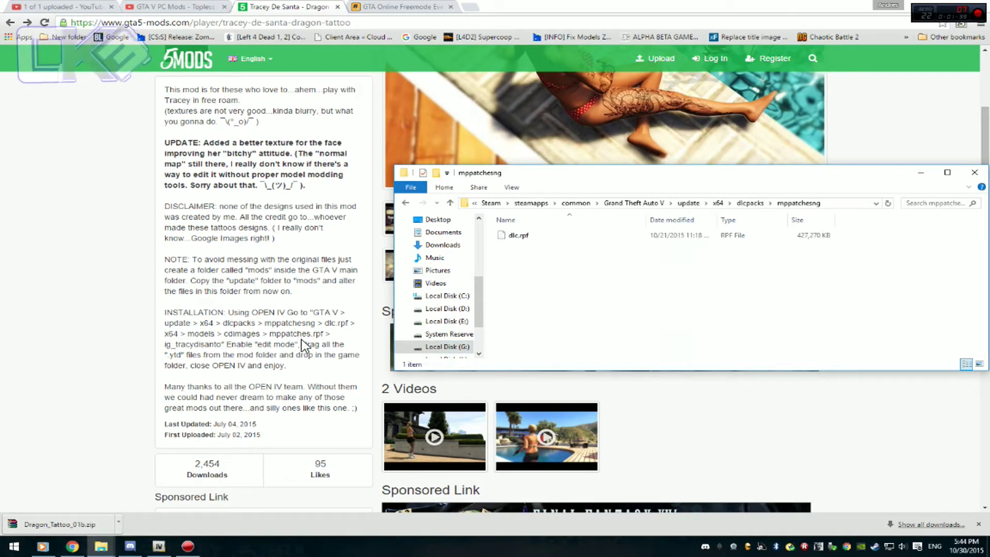
left_click(535, 238)
right_click(535, 242)
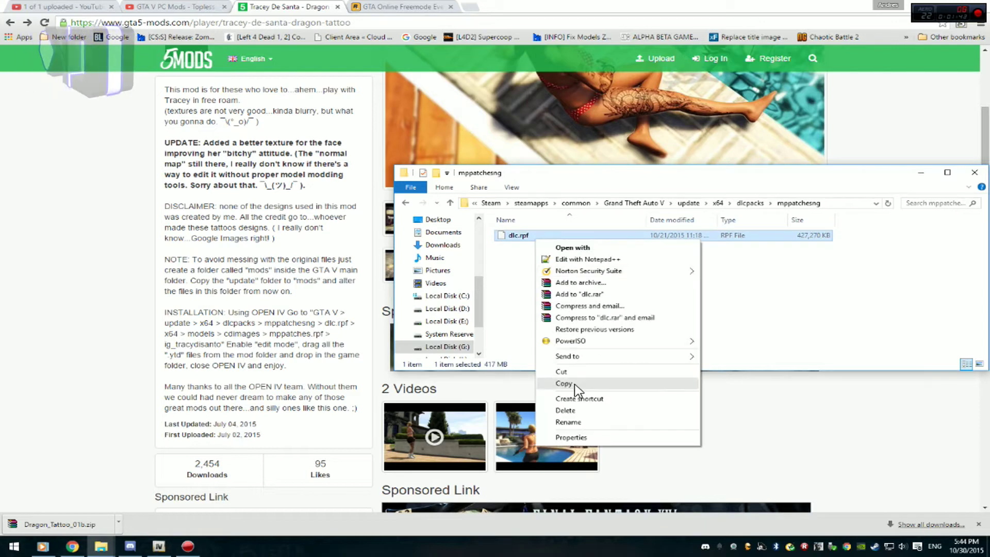
left_click(593, 384)
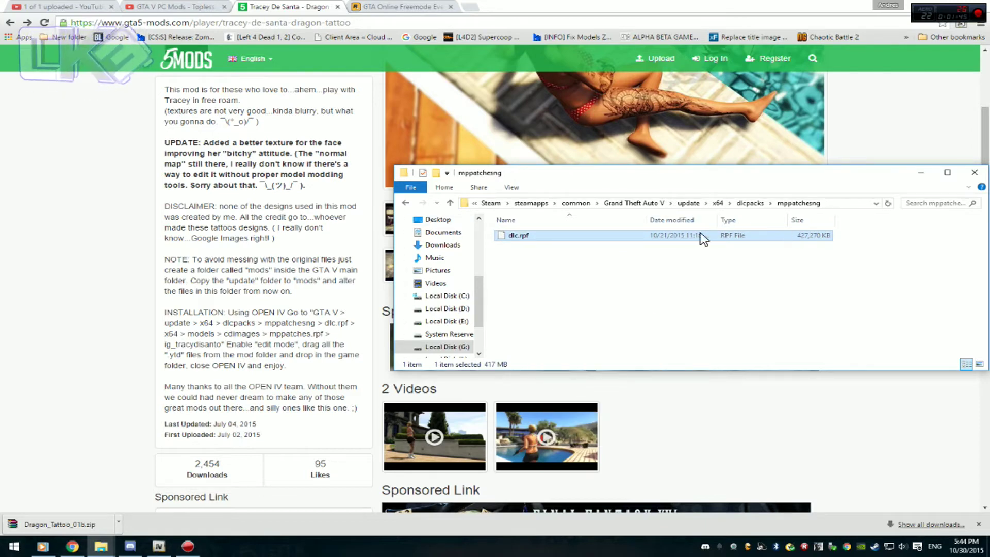
Step: Return to the Grand Theft Auto V folder and open mods\update\x64\dlcpacks
left_click(634, 202)
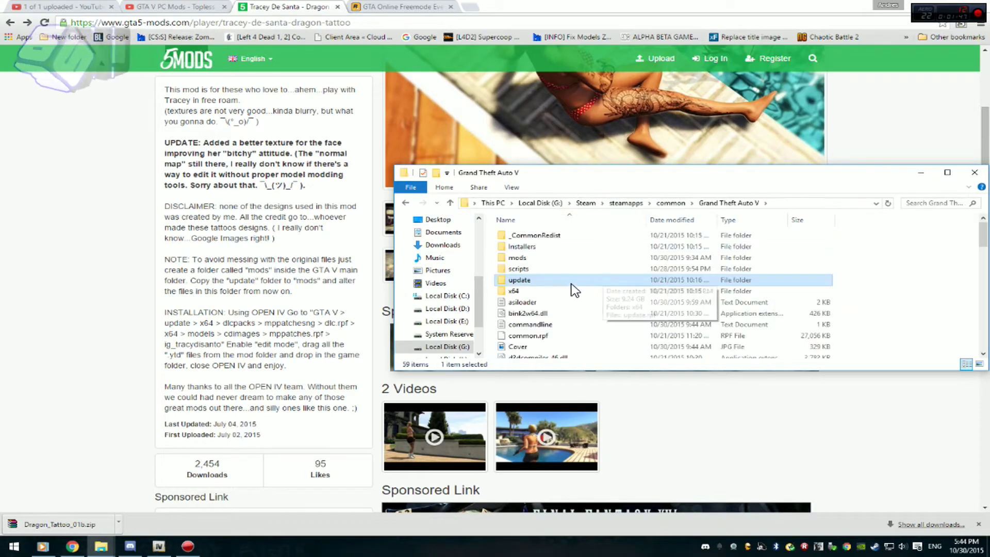
double_click(517, 258)
double_click(521, 236)
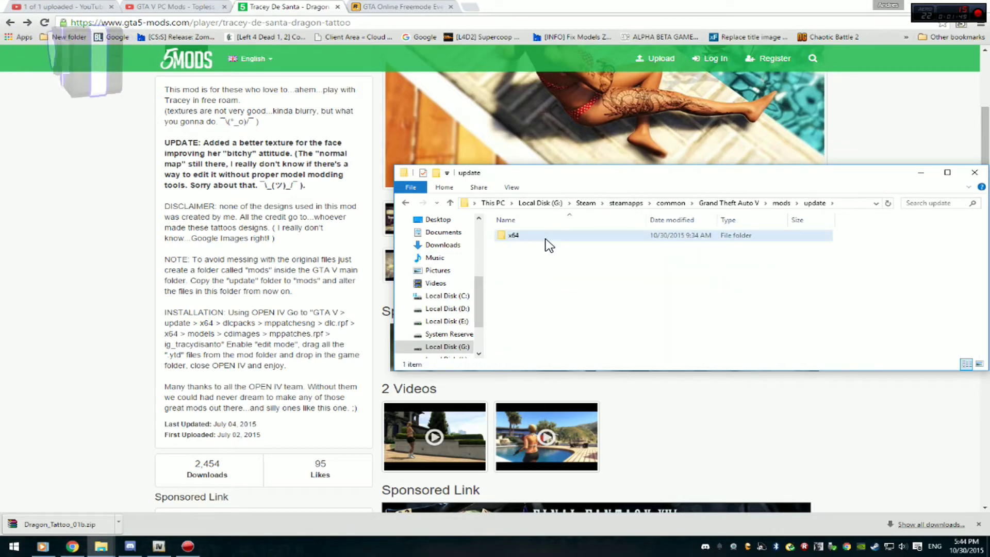
double_click(546, 237)
double_click(531, 235)
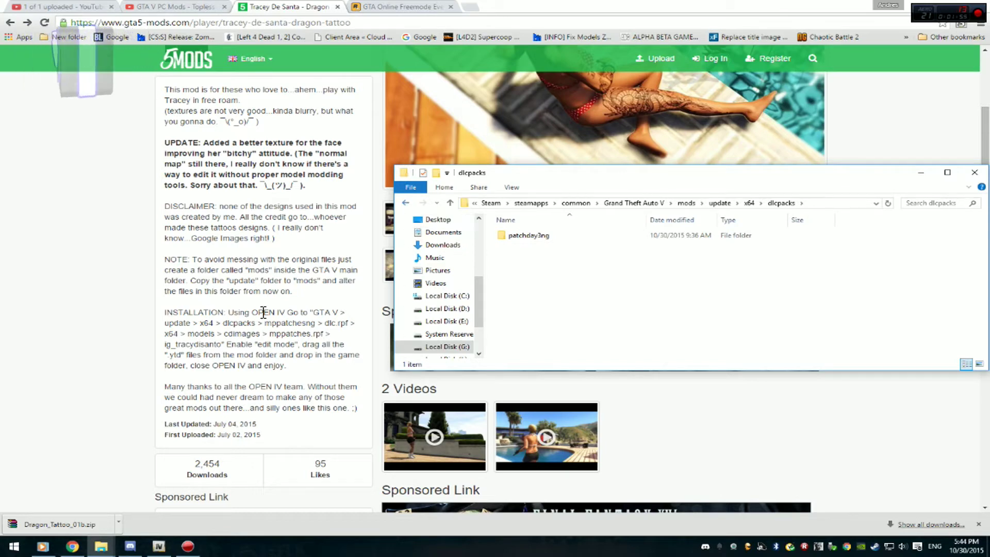
Step: Create a folder named mppatchesng in the mods dlcpacks folder and paste the copied dlc.rpf into it
right_click(525, 296)
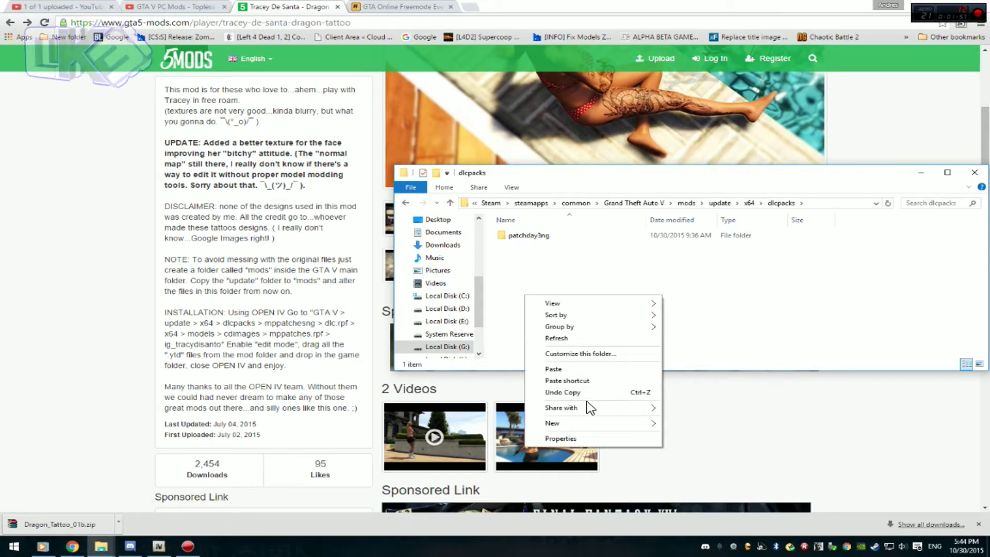
mouse_move(592, 424)
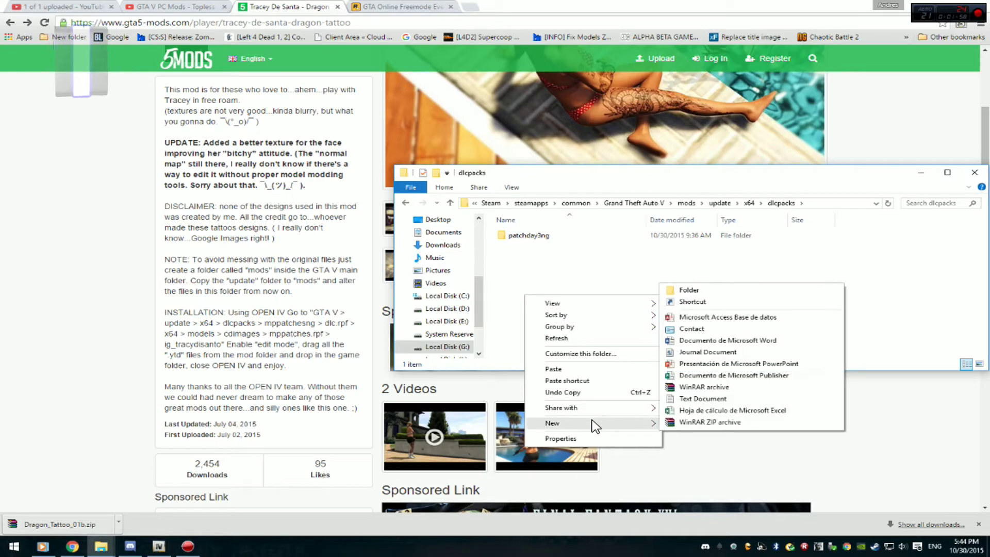
left_click(696, 290)
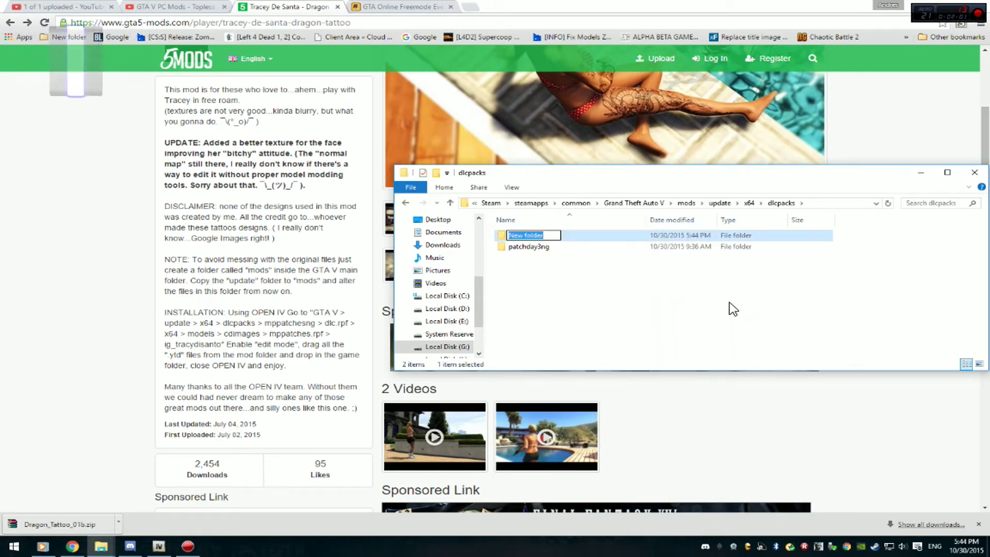
key("BackSpace")
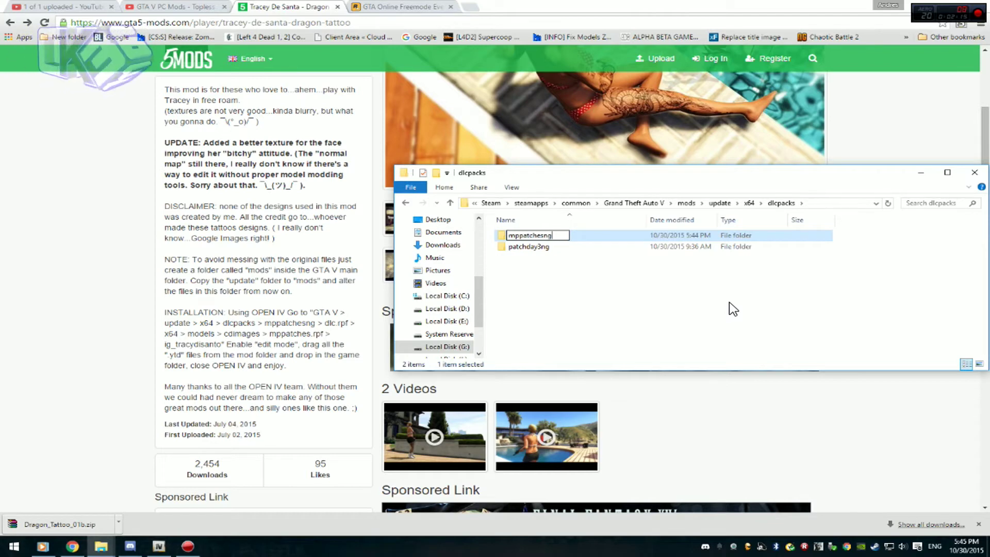
key("Return")
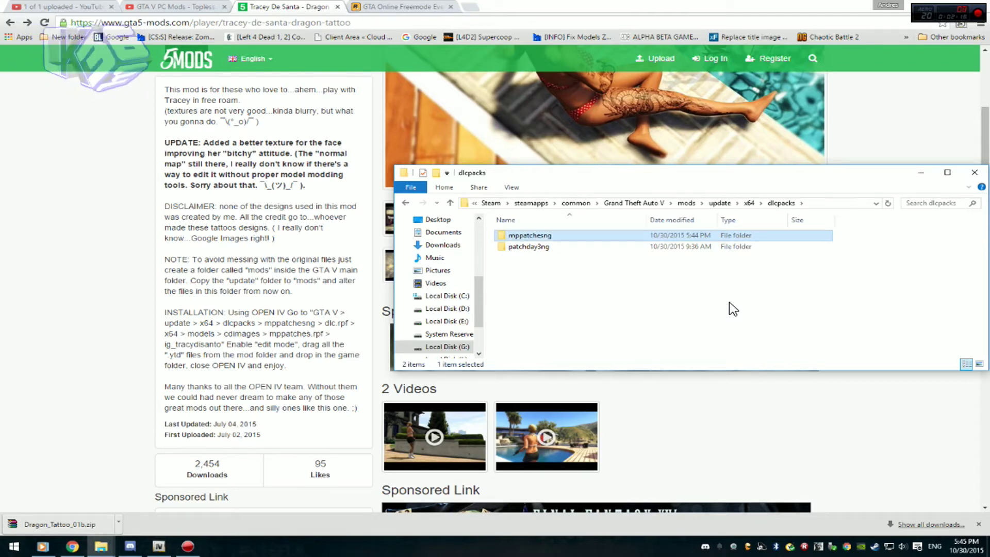
double_click(563, 239)
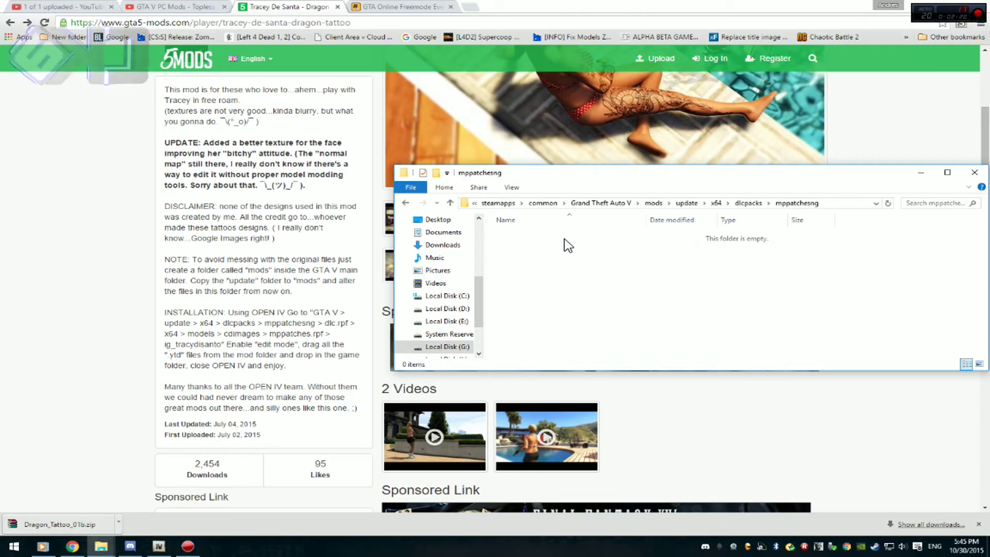
key("ctrl+v")
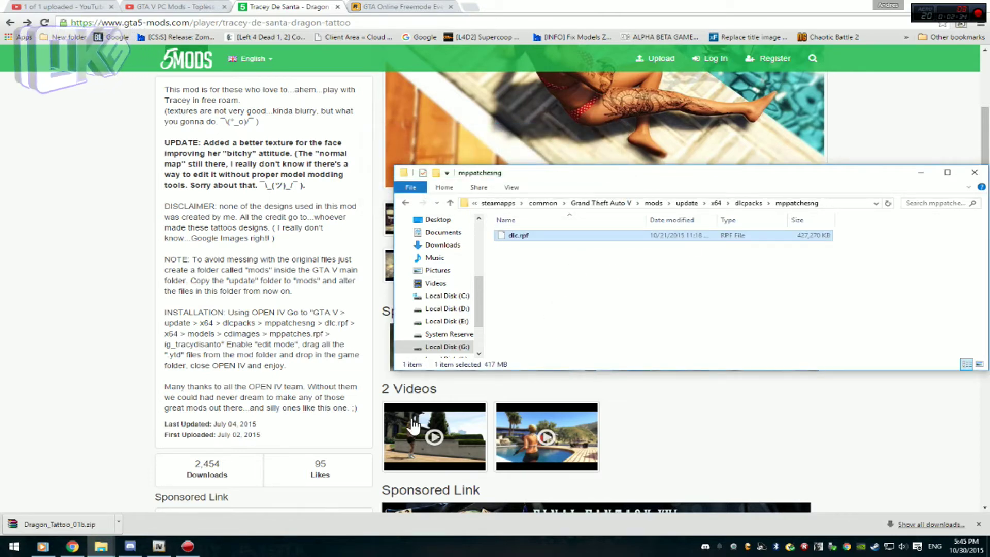
Step: Switch to OpenIV and open the dlc.rpf archive in mods\update\x64\dlcpacks\mppatchesng
left_click(159, 546)
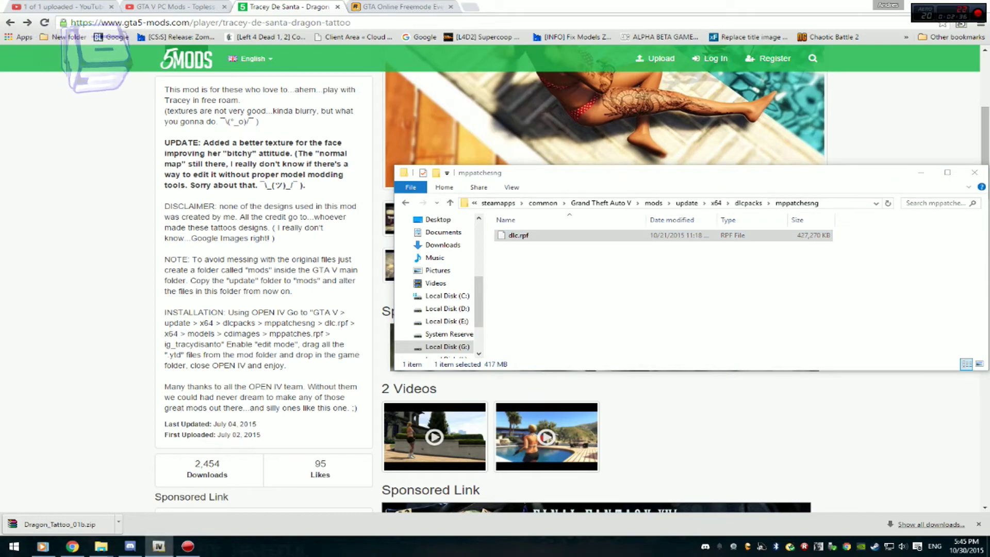
left_click_drag(468, 225, 380, 132)
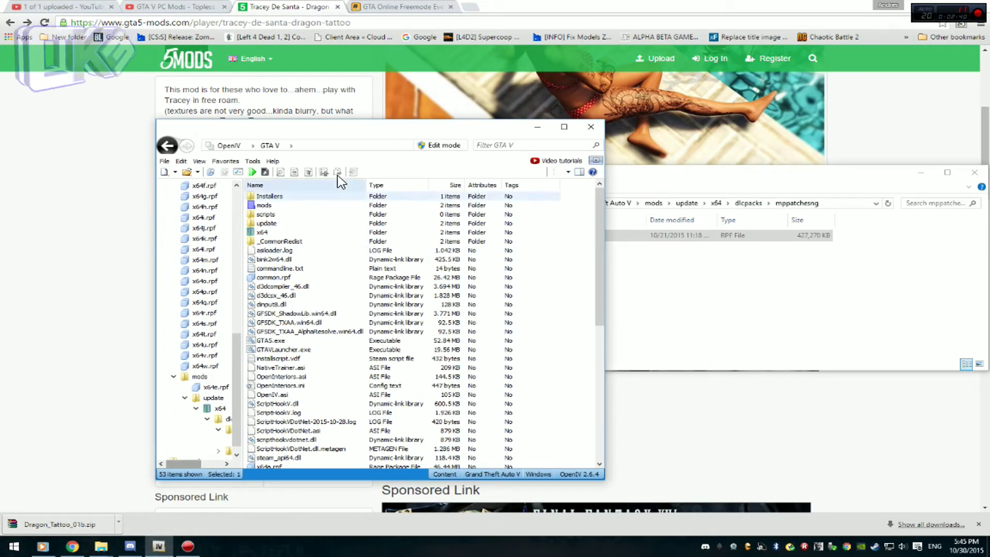
double_click(262, 224)
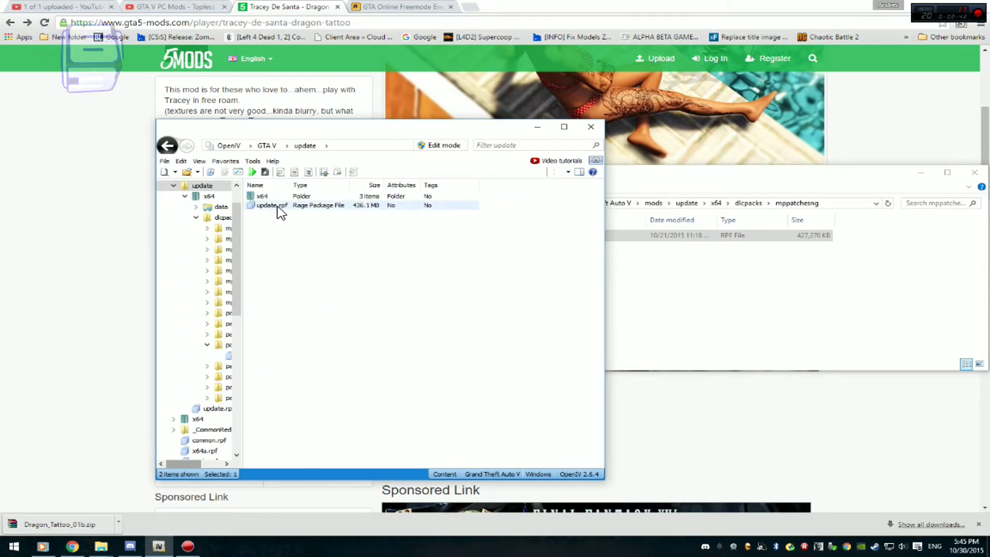
left_click(166, 145)
double_click(264, 205)
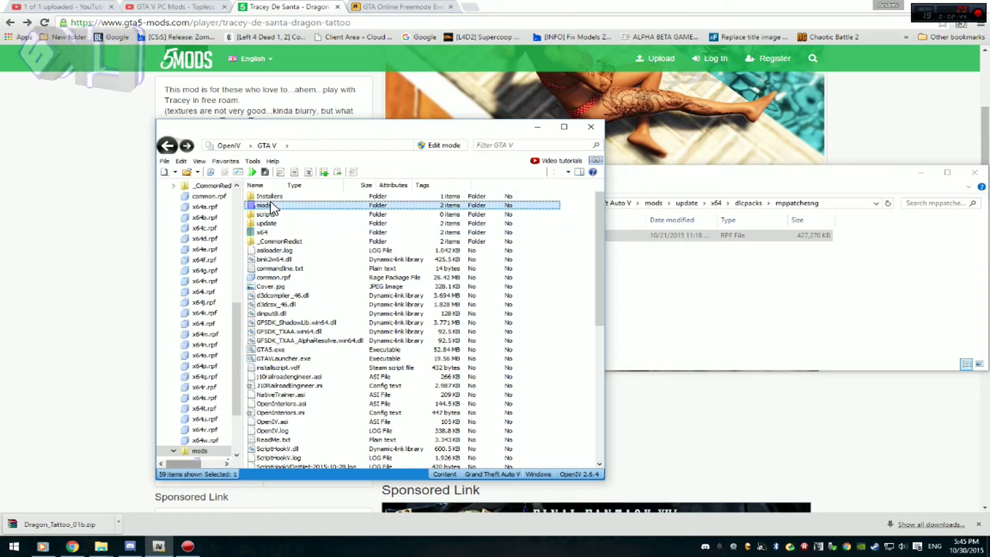
double_click(273, 197)
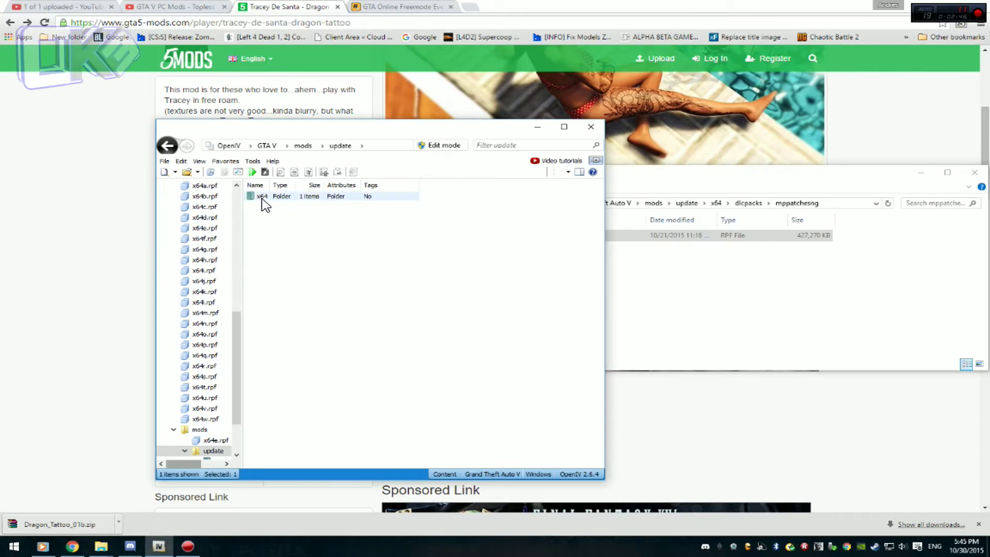
double_click(265, 200)
double_click(267, 199)
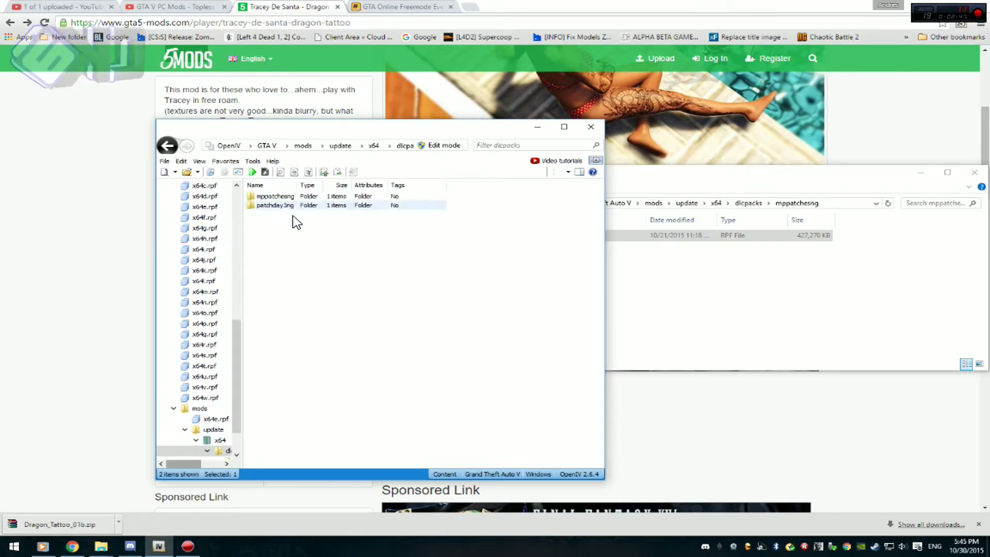
double_click(276, 197)
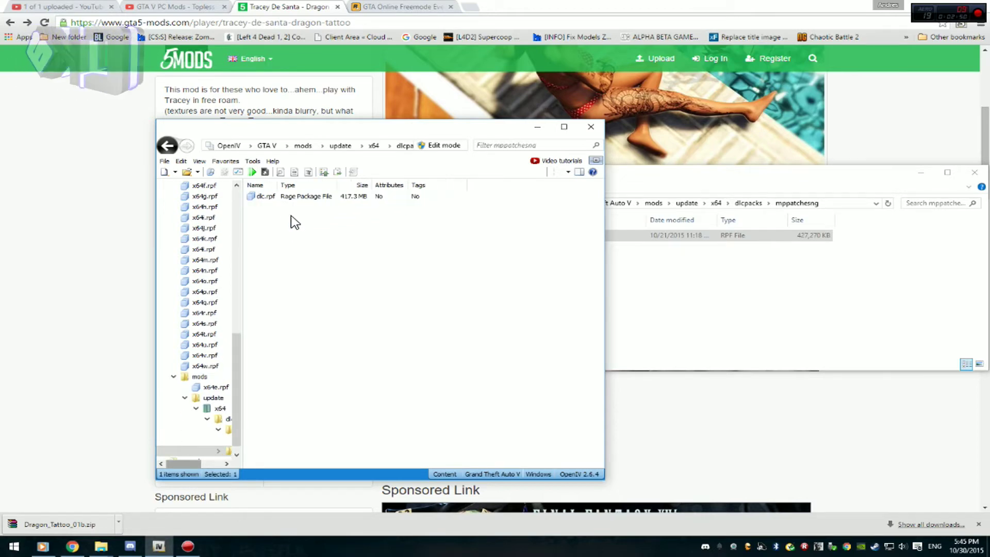
left_click(269, 198)
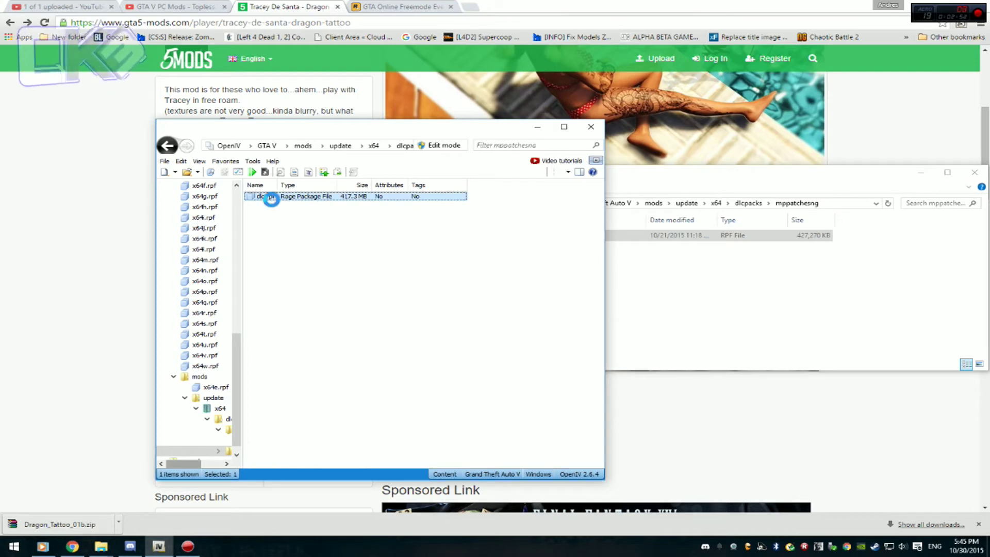
Step: Place OpenIV beside the web instructions and open x64\models\cdimages\mppatches.rpf\ig_tracydisanto inside dlc.rpf
left_click_drag(303, 137, 658, 131)
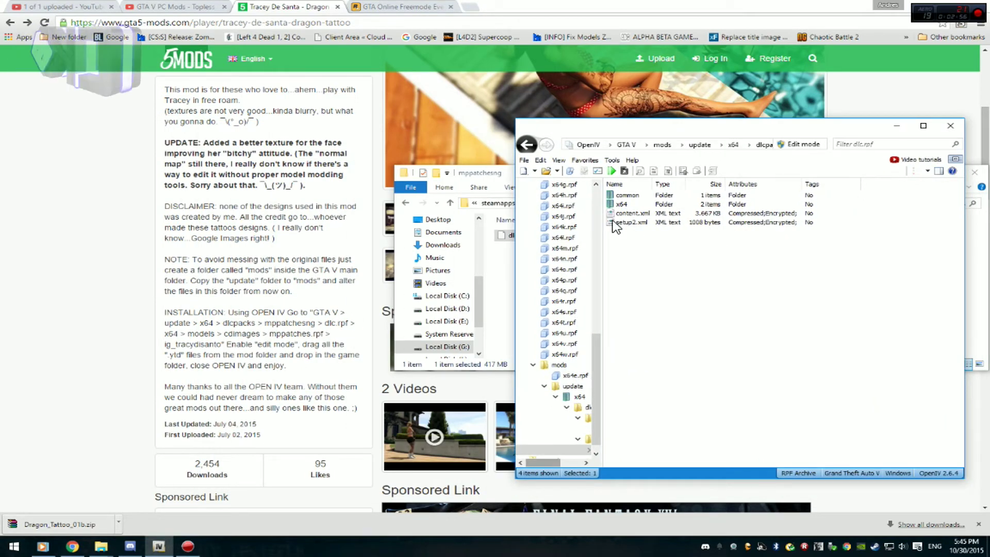
double_click(628, 204)
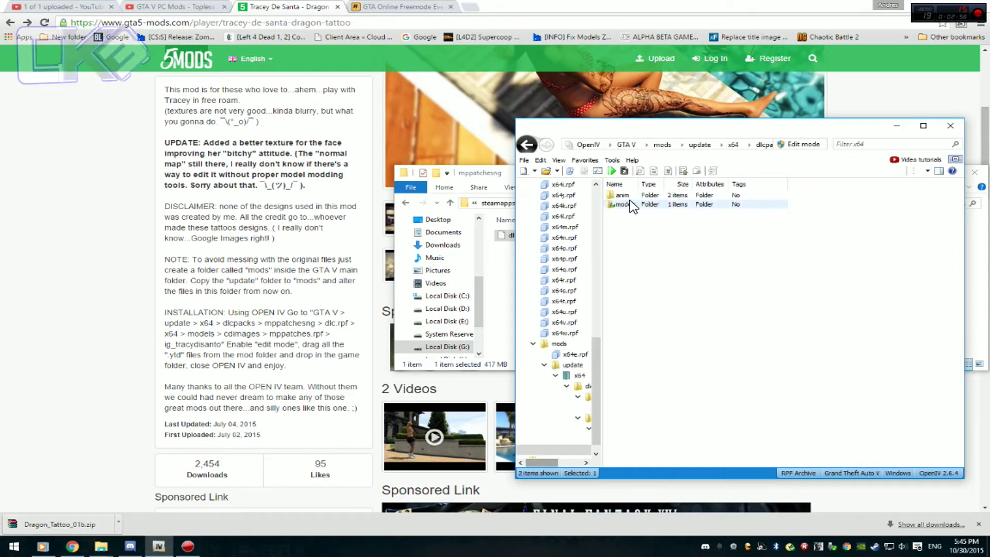
double_click(629, 203)
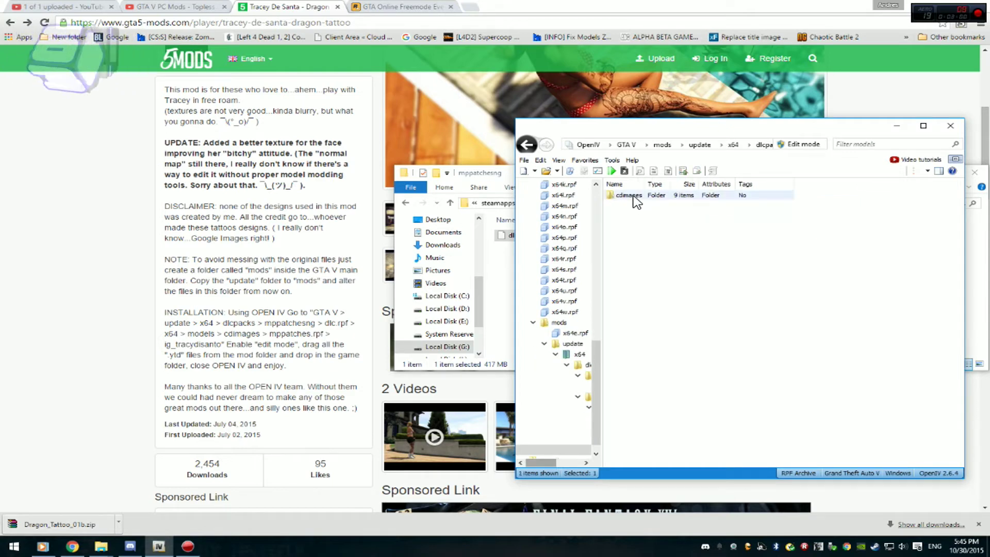
double_click(634, 200)
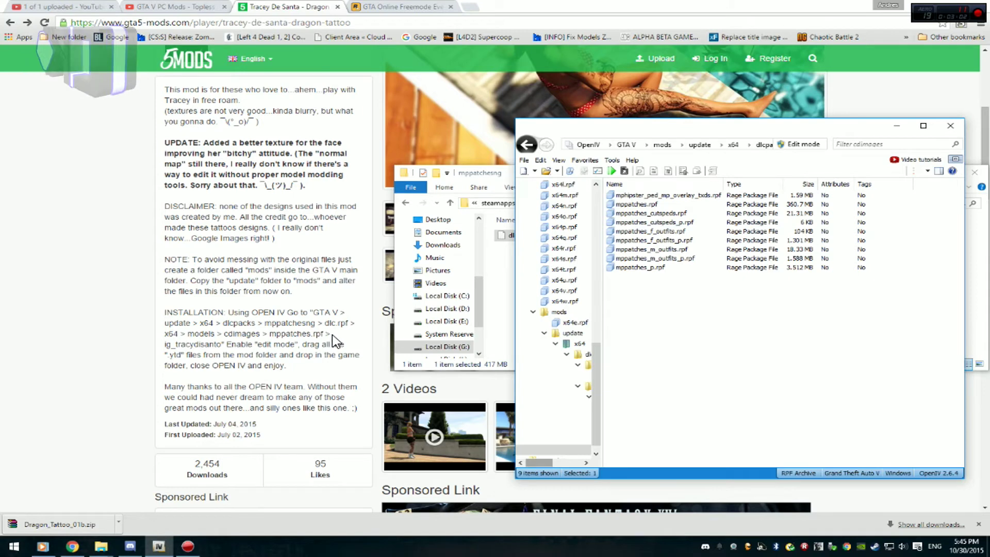
double_click(642, 205)
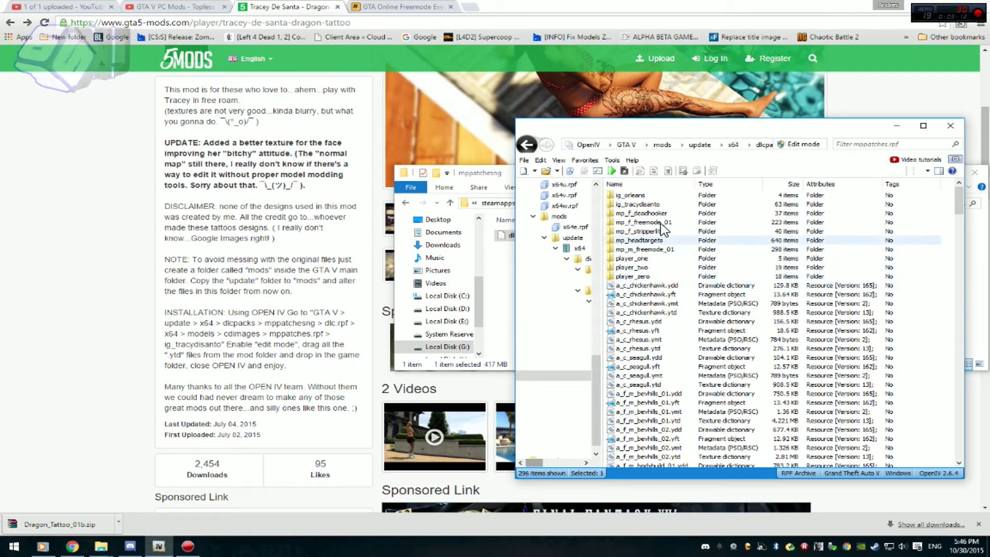
double_click(644, 204)
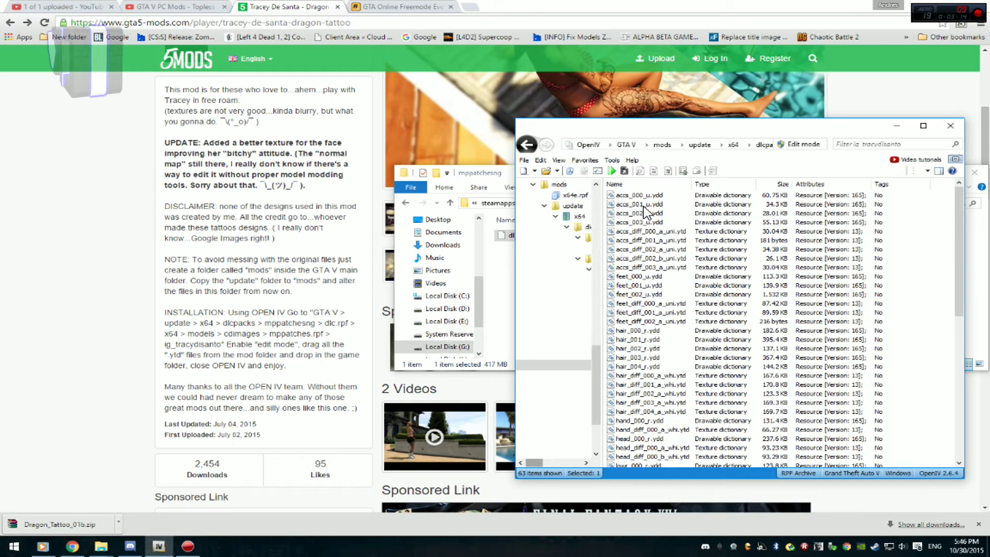
left_click_drag(962, 288, 967, 460)
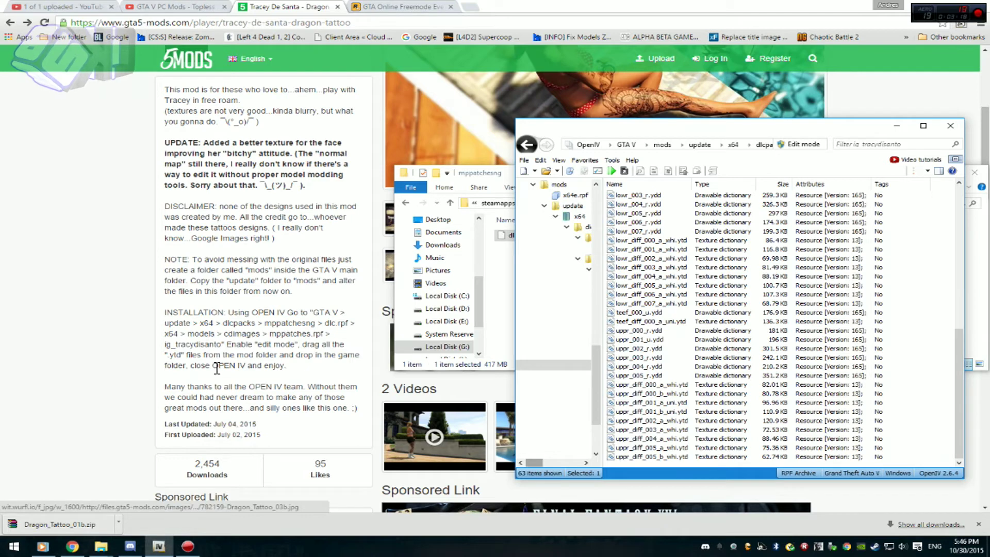
left_click(800, 144)
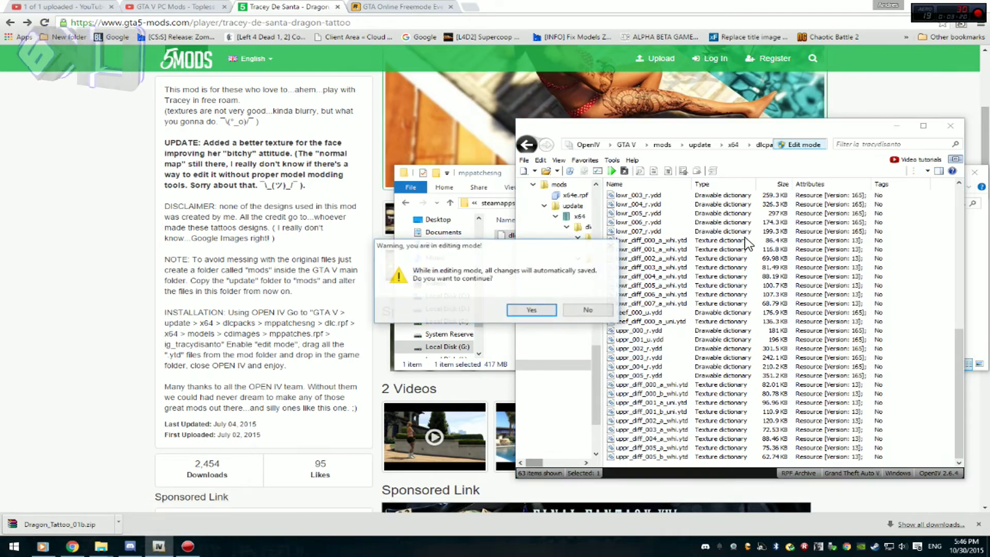
left_click(600, 311)
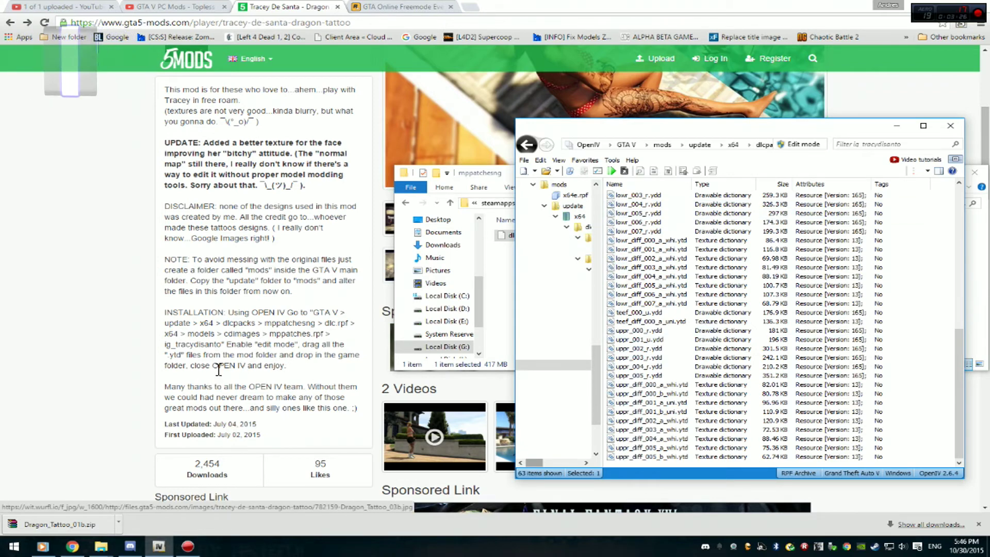
Step: Open Dragon_Tattoo_01b\Body_Tatoo in the GTAVMods folder window, place it beside OpenIV and select all its .ytd files
mouse_move(99, 550)
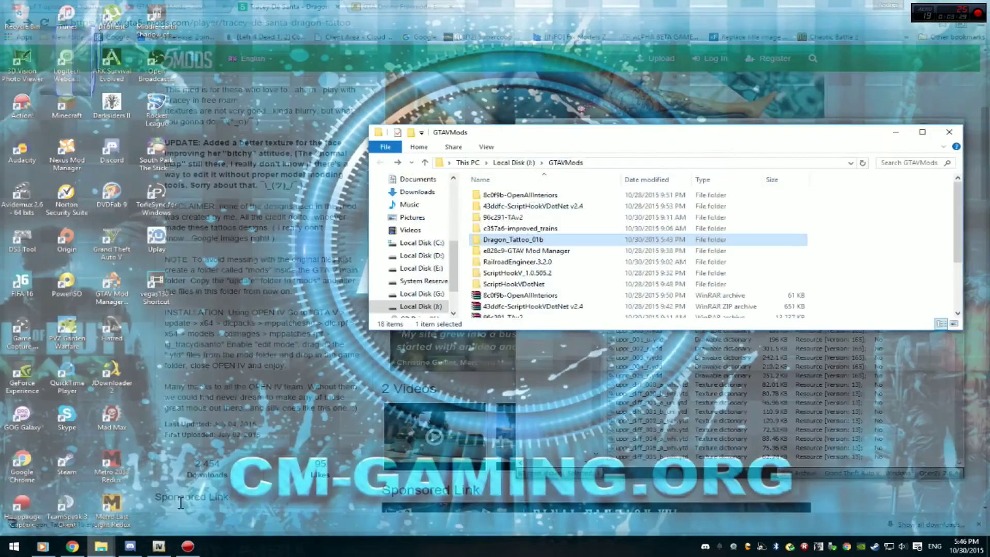
left_click(82, 515)
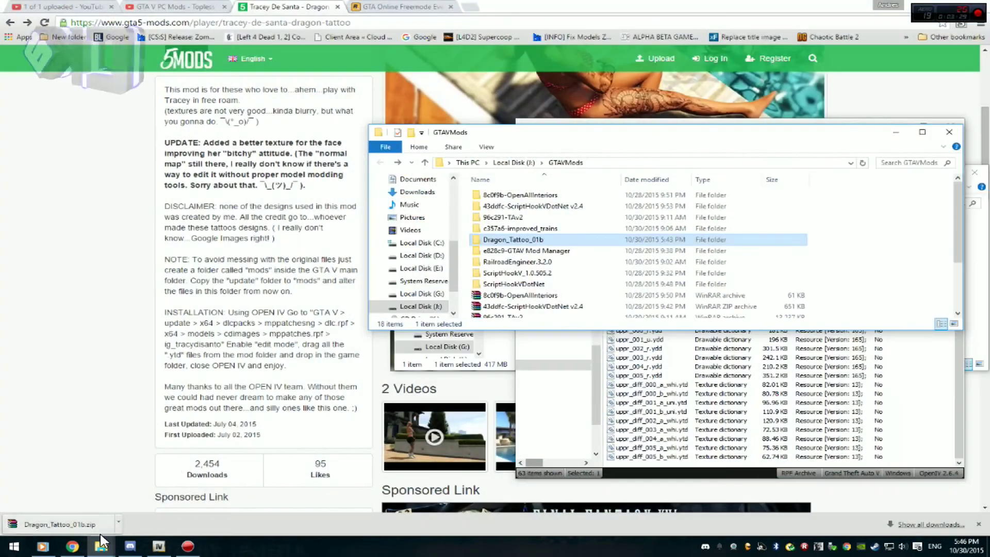
double_click(526, 240)
double_click(515, 196)
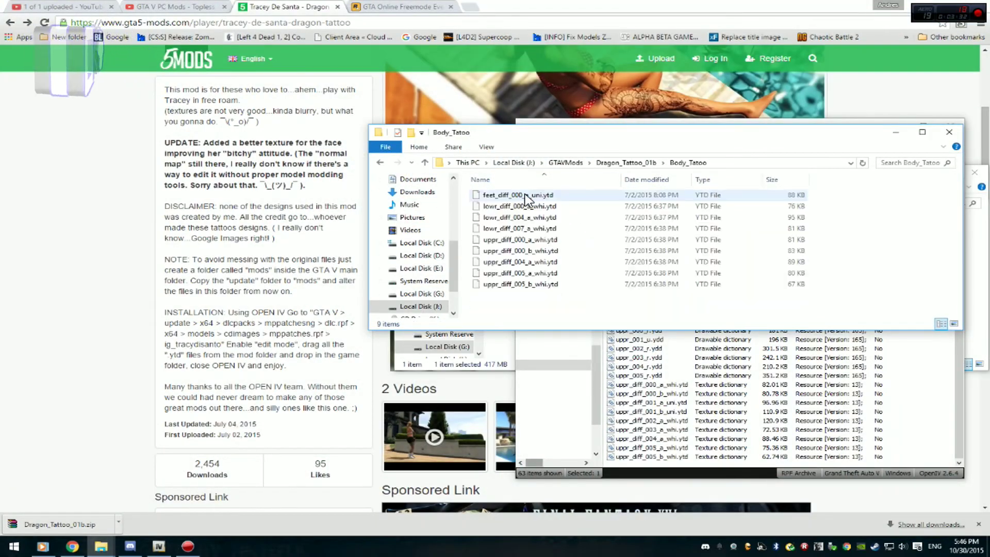
left_click_drag(530, 133, 178, 95)
left_click(170, 158)
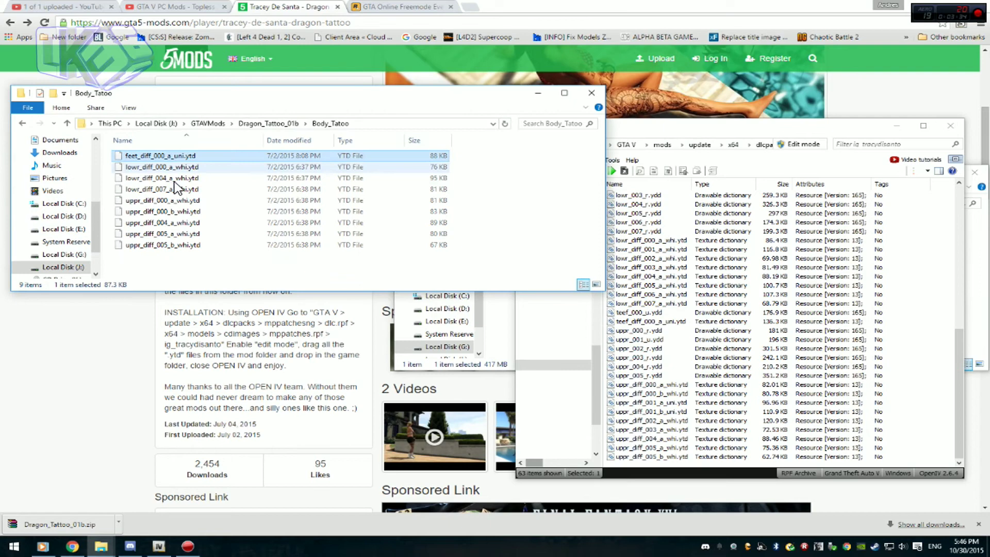
left_click(183, 244, "shift")
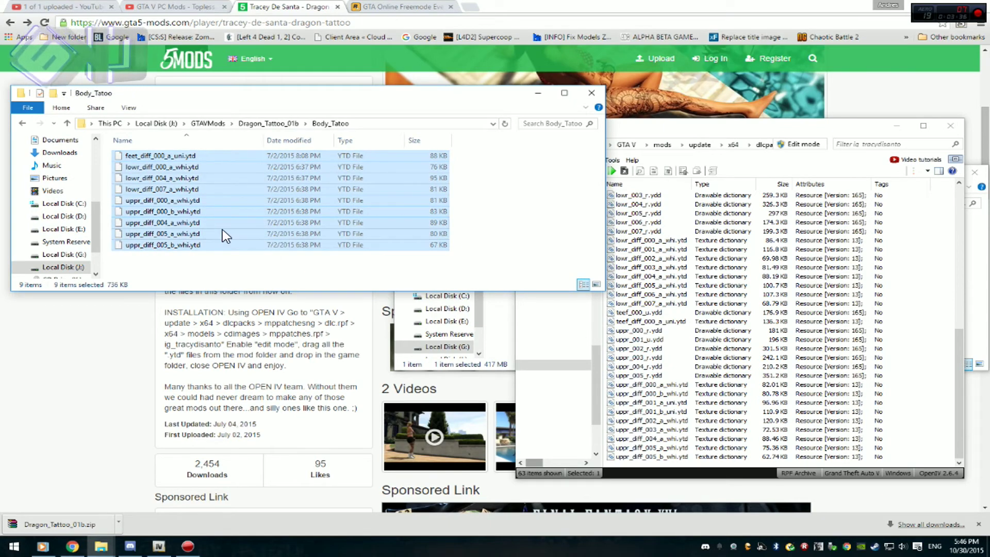
Step: Try to copy the selected Body_Tatoo files into the ig_tracydisanto folder without edit mode
right_click(355, 238)
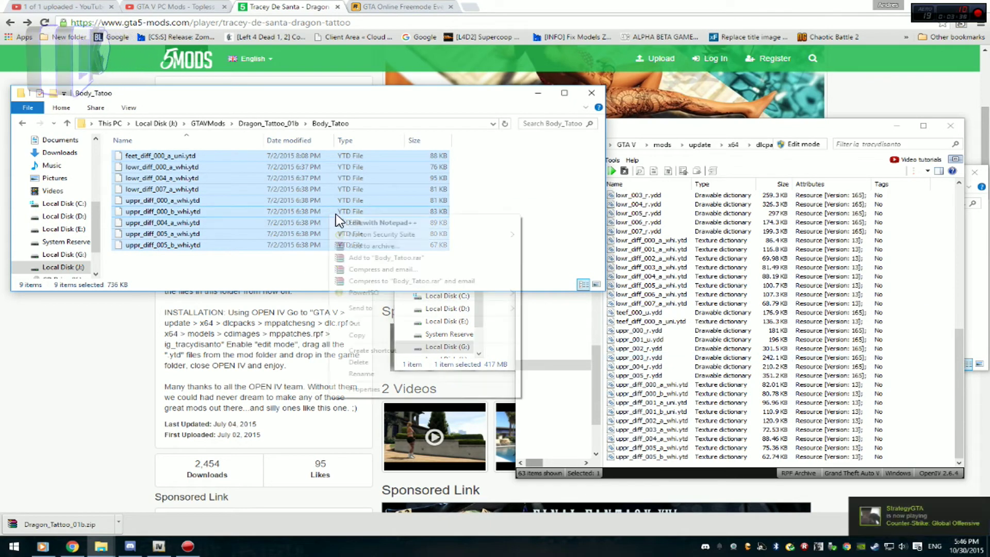
left_click(359, 334)
right_click(903, 322)
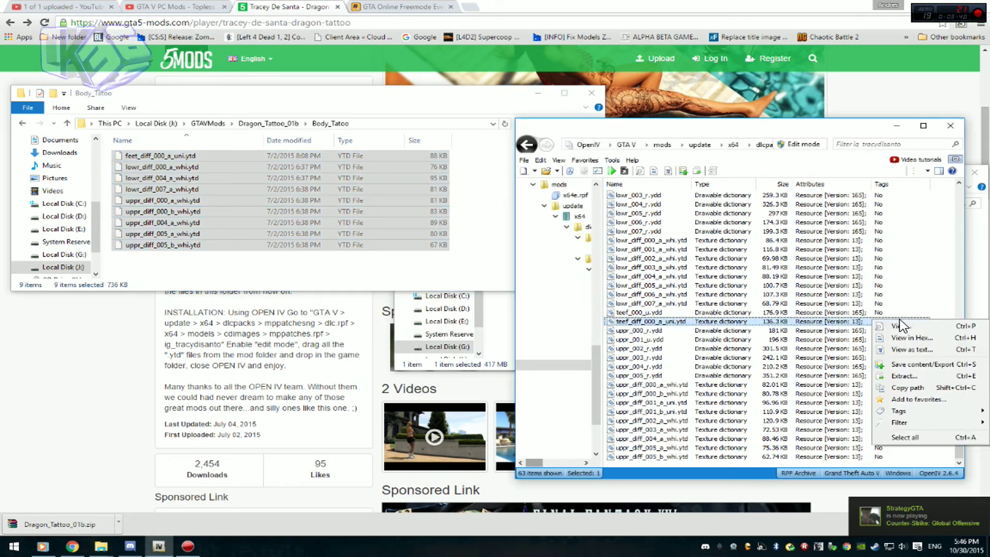
left_click(244, 216)
left_click_drag(257, 219, 693, 323)
left_click_drag(784, 278, 778, 173)
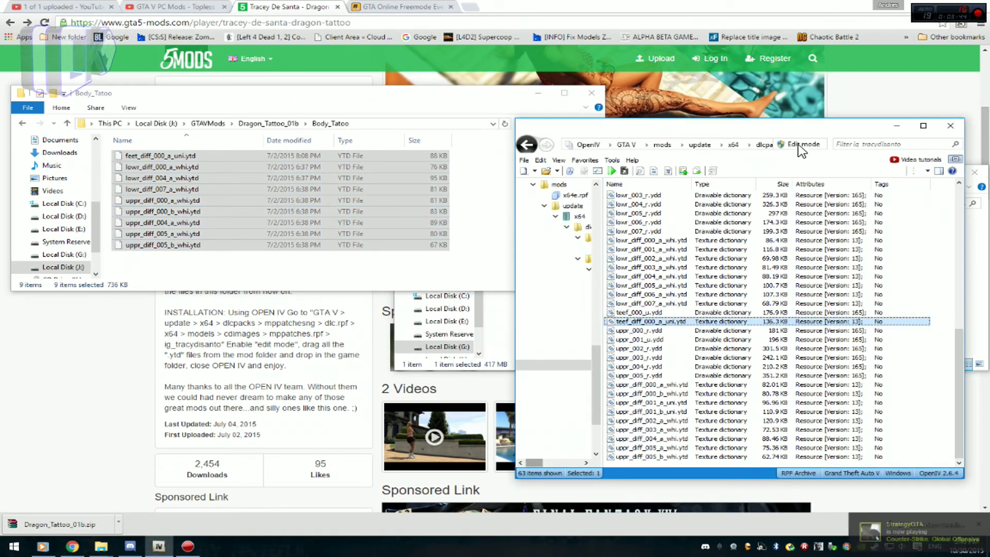
Step: Enable OpenIV's edit mode, accept the warning and add the selected Body_Tatoo files to ig_tracydisanto
left_click(800, 145)
left_click(528, 310)
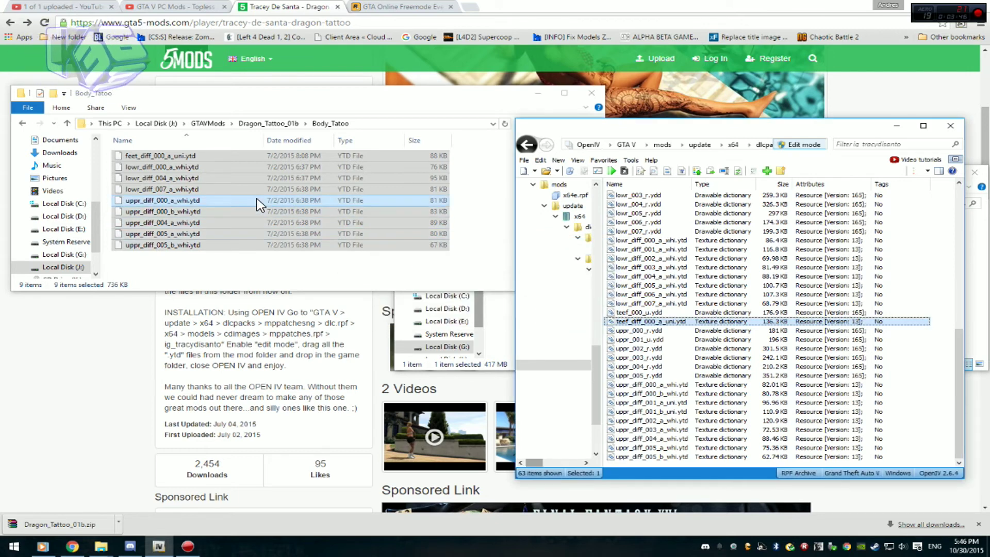
left_click_drag(254, 200, 732, 343)
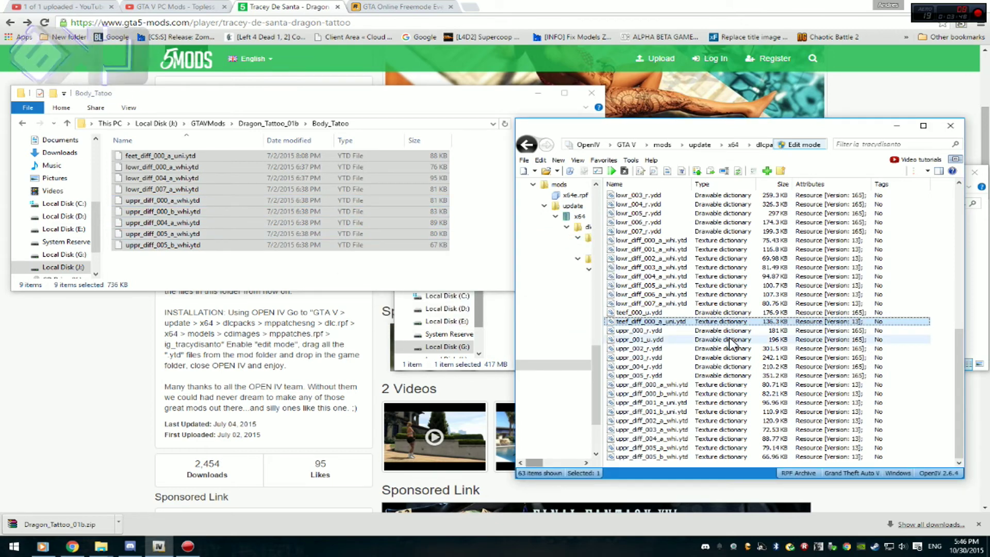
Step: Add hair_diff_000_a_whi.ytd and head_diff_000_a_whi.ytd from the mod's Face folder to ig_tracydisanto
left_click(23, 123)
double_click(147, 167)
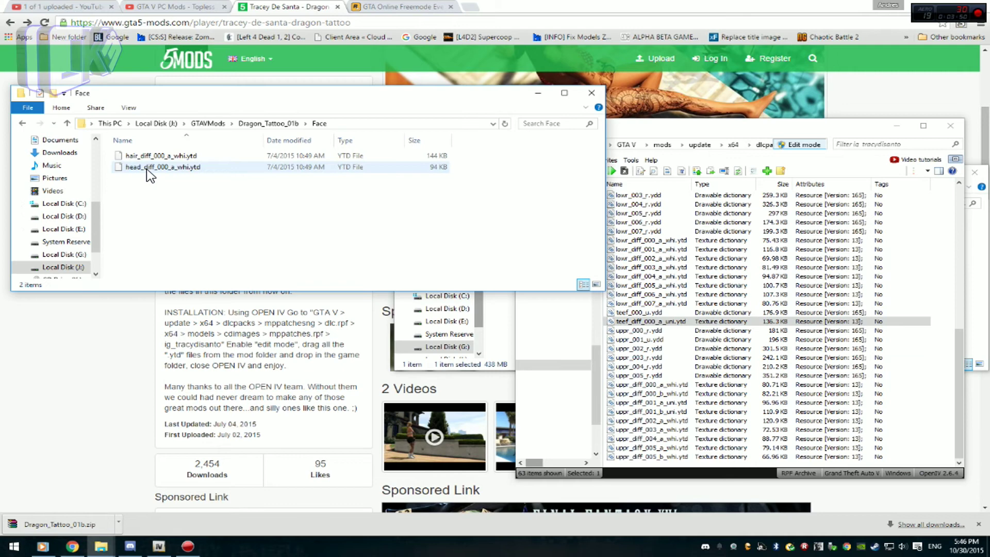
left_click(149, 167)
left_click(154, 156, "ctrl")
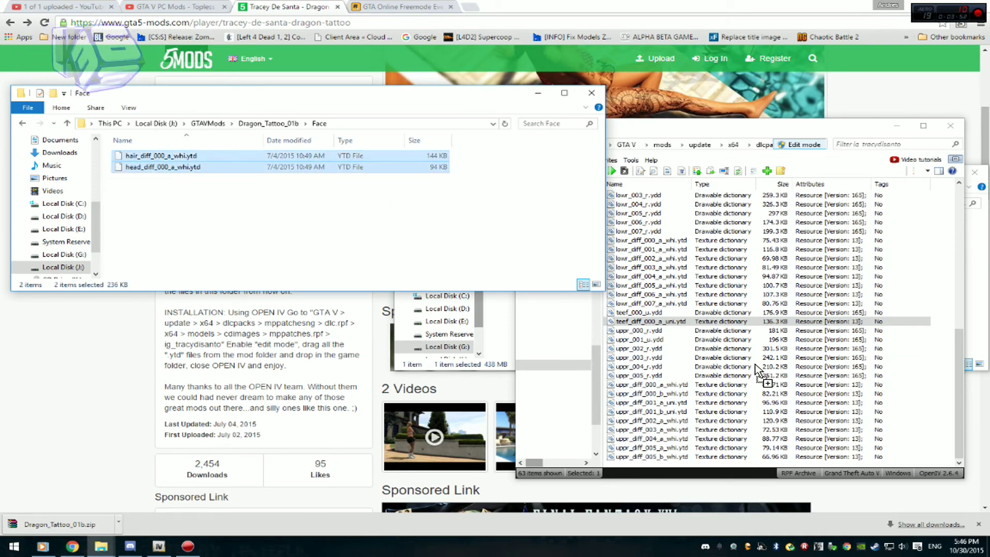
Step: Look through the mod's Images folder and close the mod's folder window
left_click(23, 123)
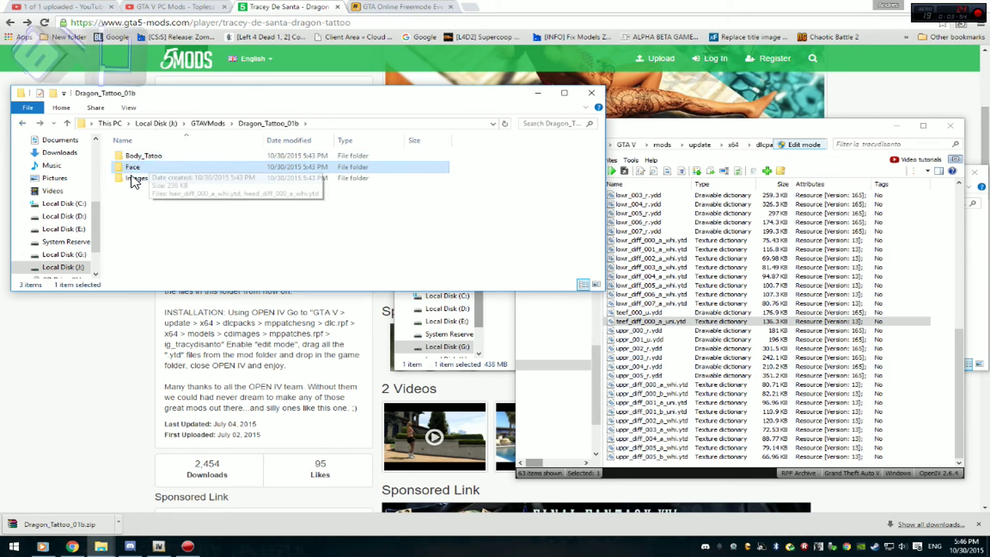
left_click(145, 180)
double_click(146, 179)
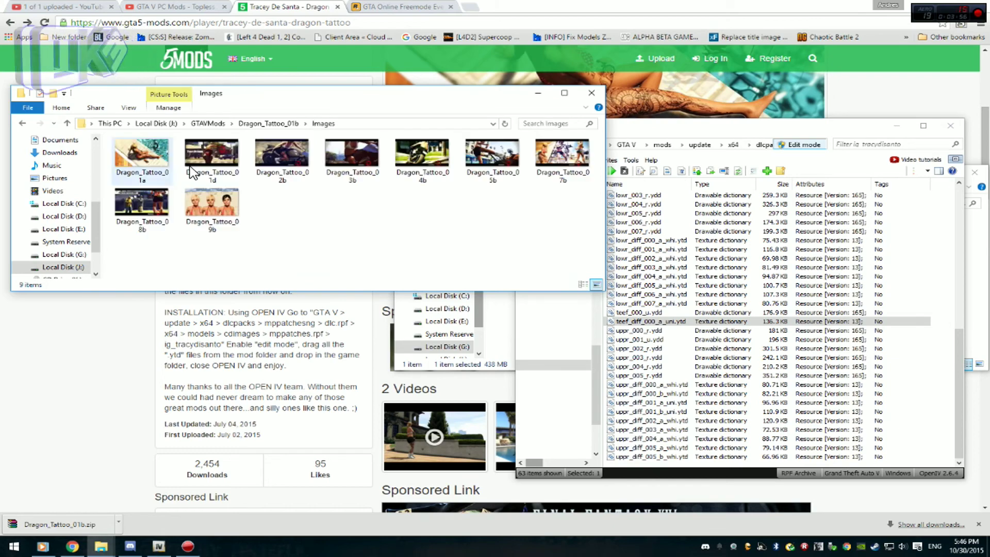
left_click(594, 95)
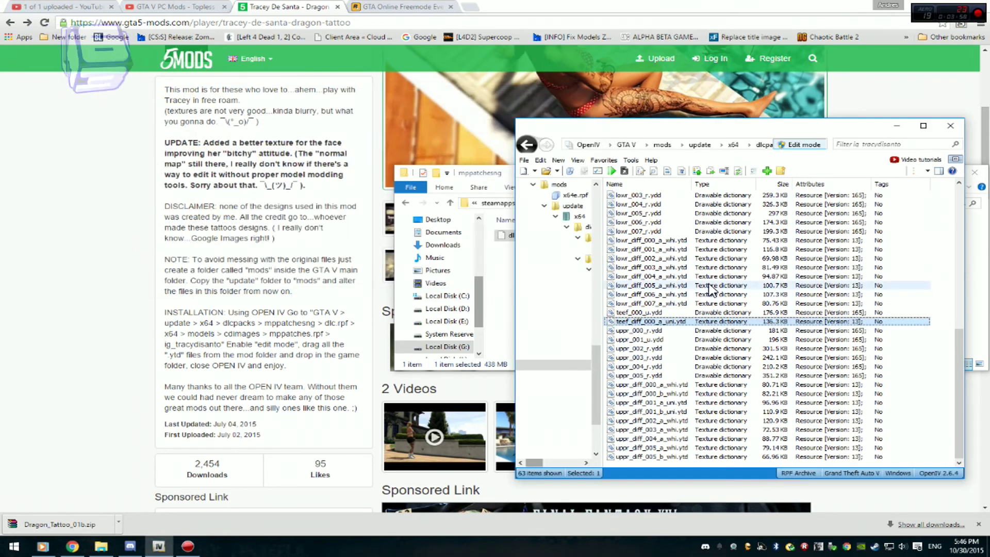
Step: Rebuild the mppatches.rpf archive with OpenIV's Rebuild tool and close the tool when it finishes
left_click(525, 160)
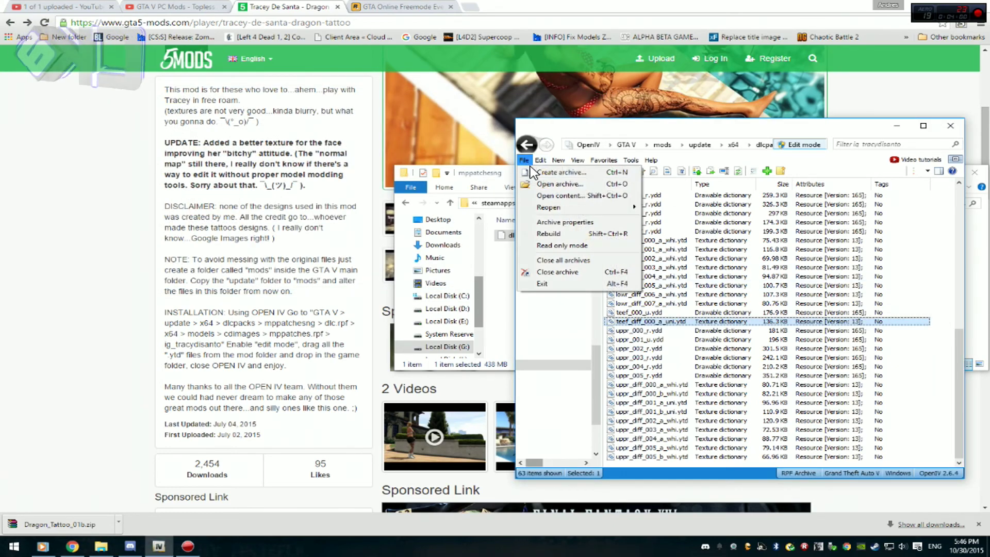
left_click(567, 235)
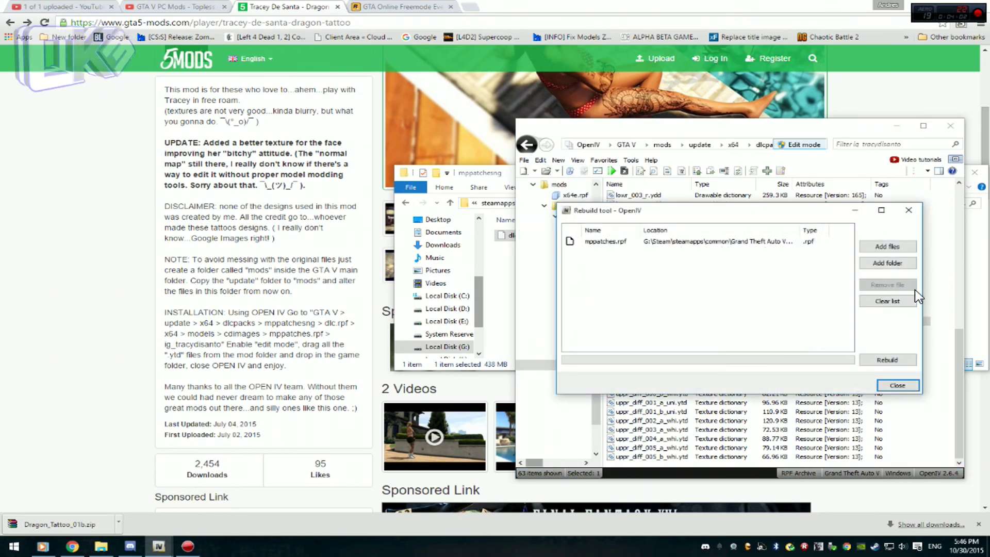
left_click(887, 360)
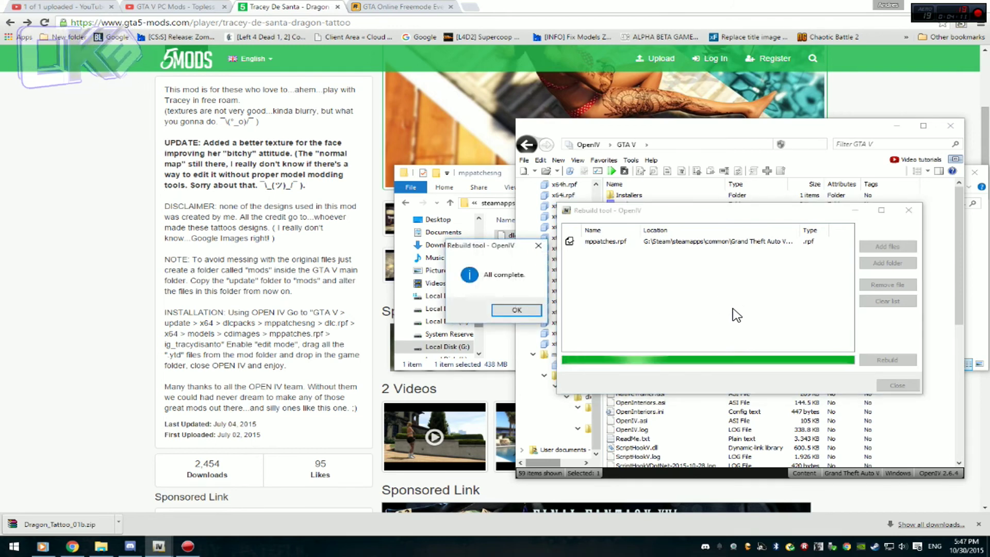
left_click(515, 310)
left_click(546, 310)
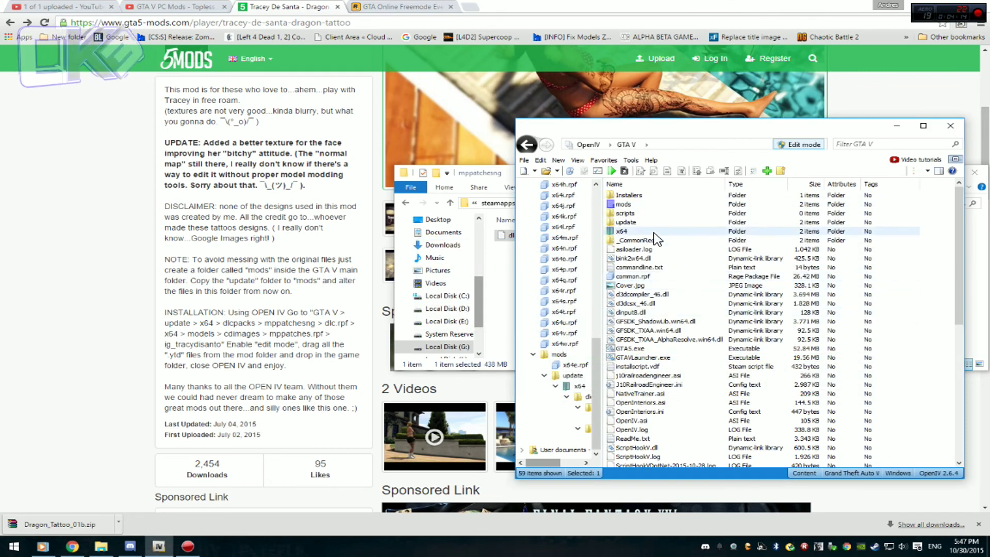
Step: Open the mods folder in the GTA V root in OpenIV
double_click(634, 204)
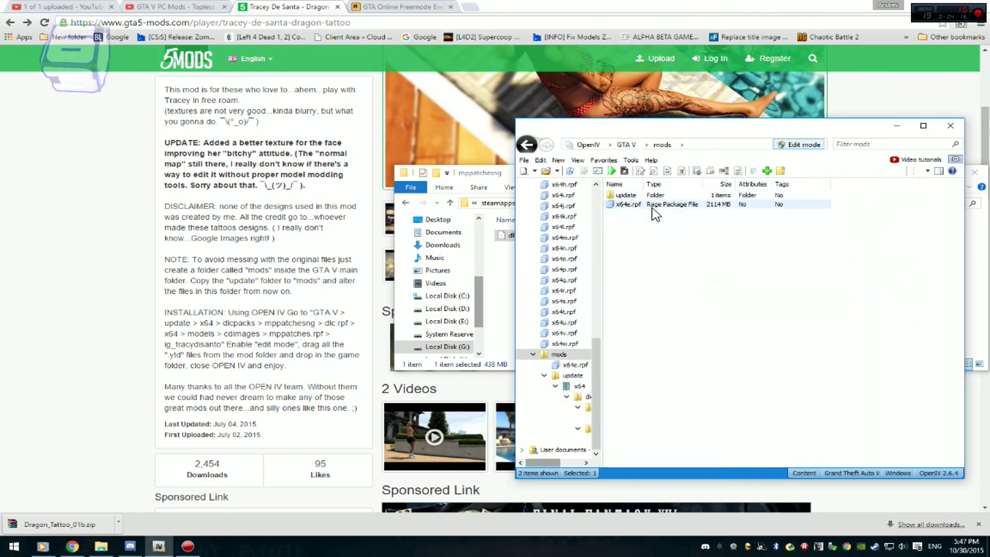